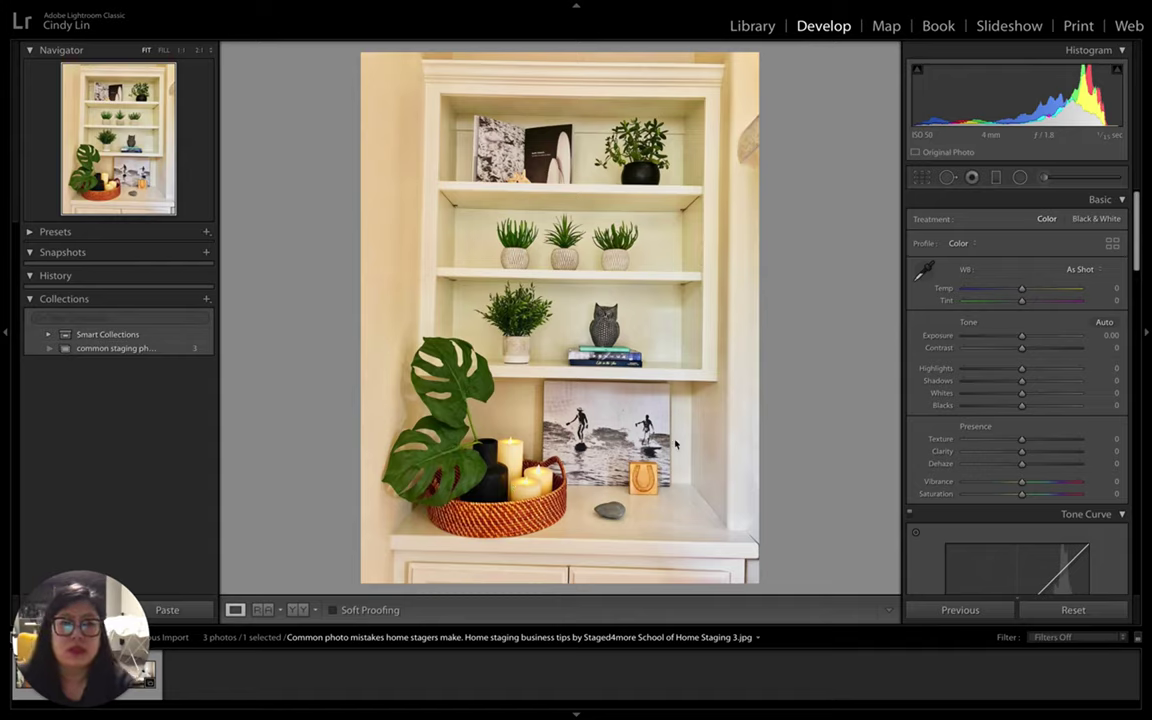
Turn on chromatic aberration removal in the lens corrections for the bookshelf photo
scroll(990, 301, "down", 1)
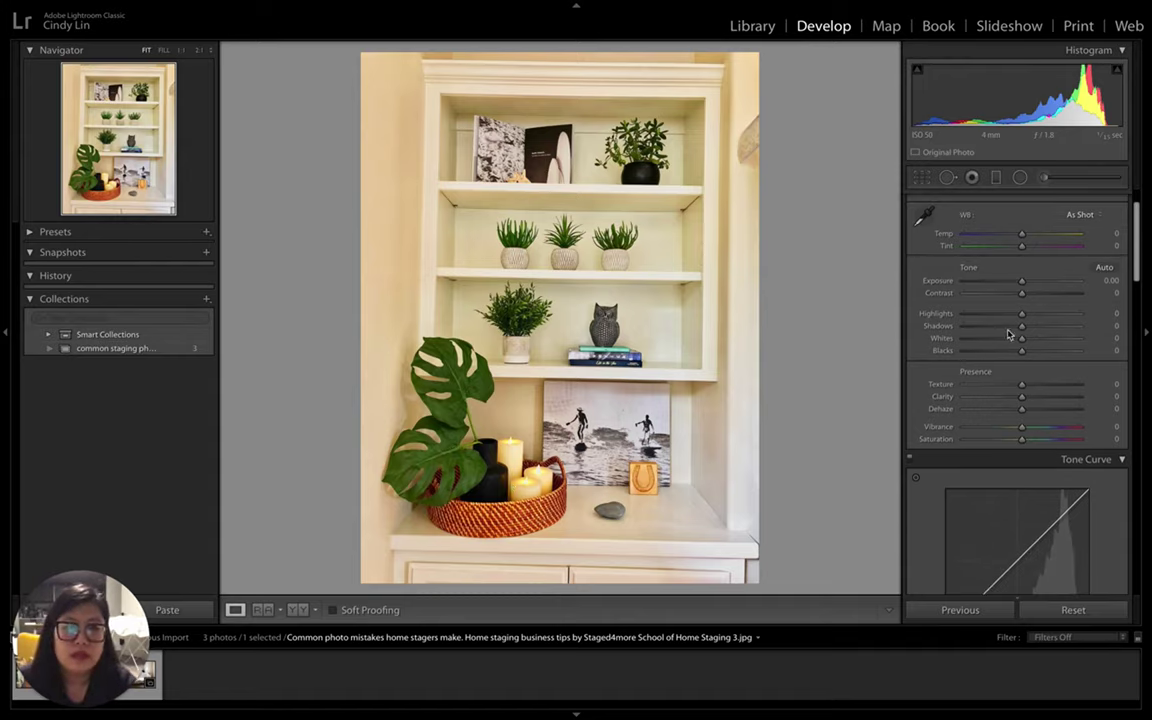
scroll(1016, 368, "down", 3)
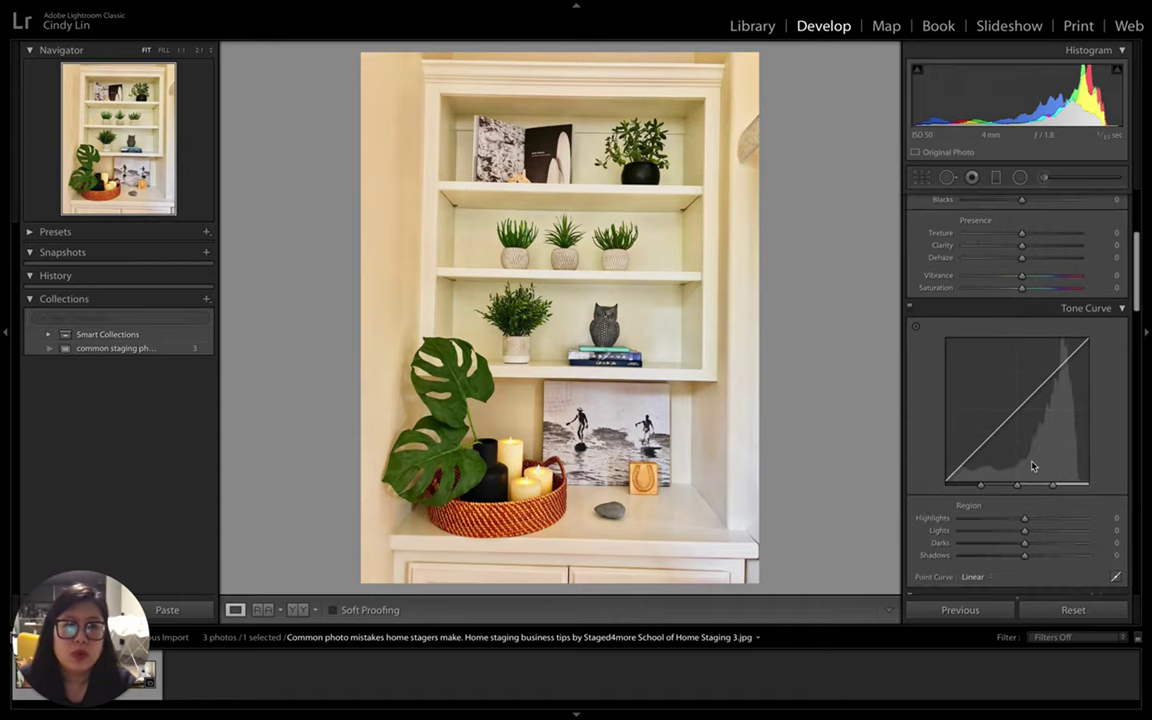
scroll(1031, 465, "down", 10)
scroll(1033, 466, "up", 12)
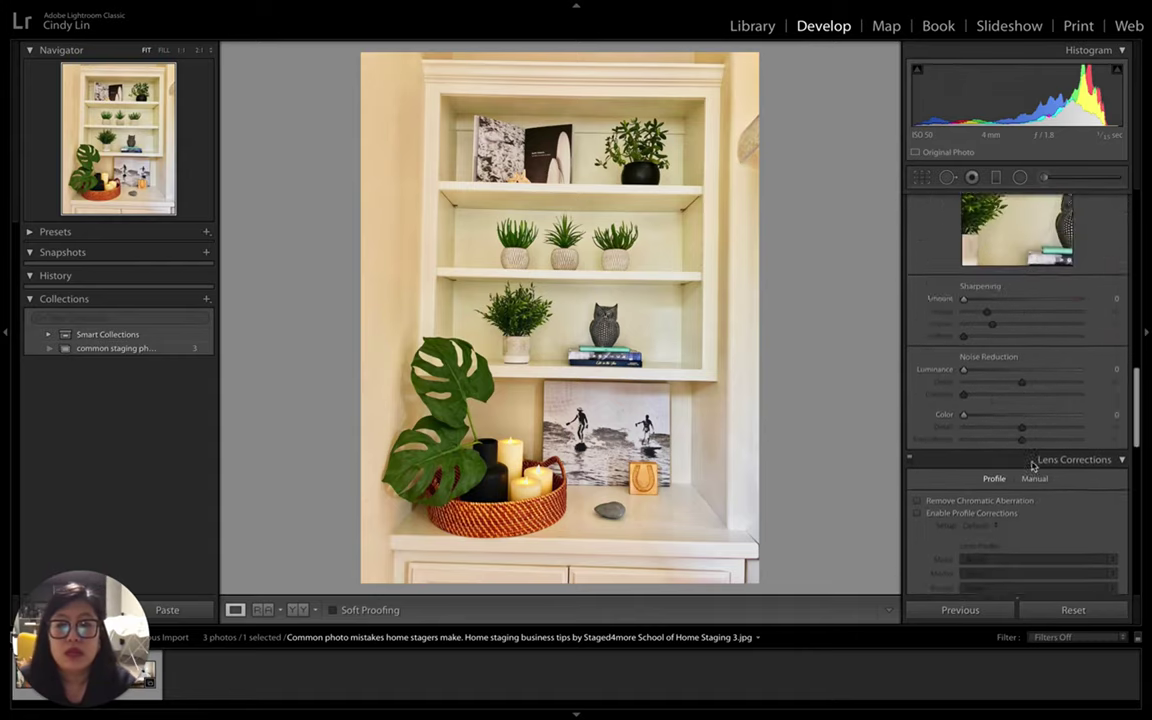
scroll(1033, 466, "up", 2)
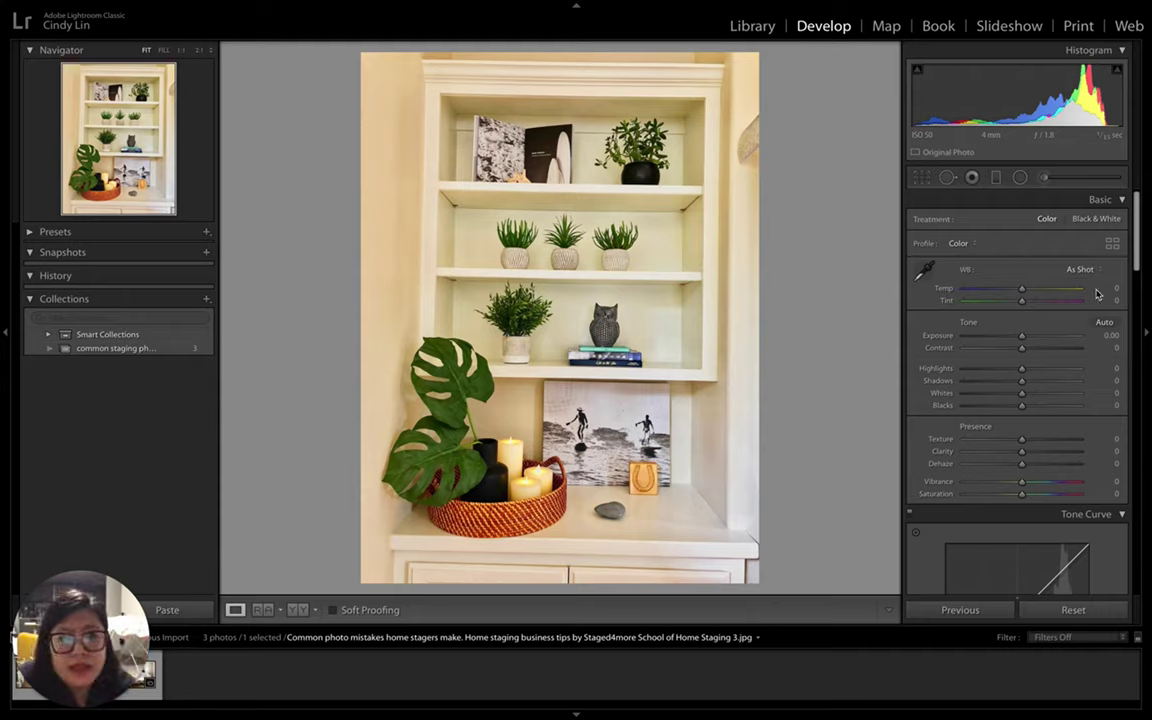
left_click_drag(1138, 236, 1143, 447)
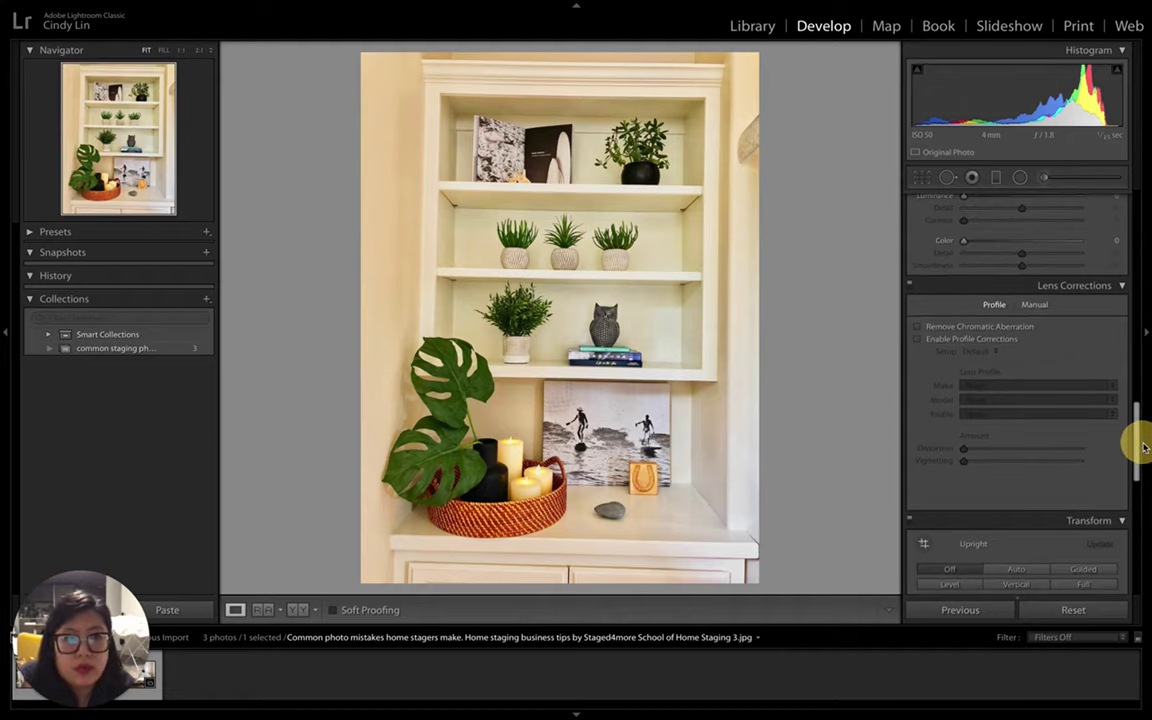
left_click(1053, 286)
left_click(1053, 286)
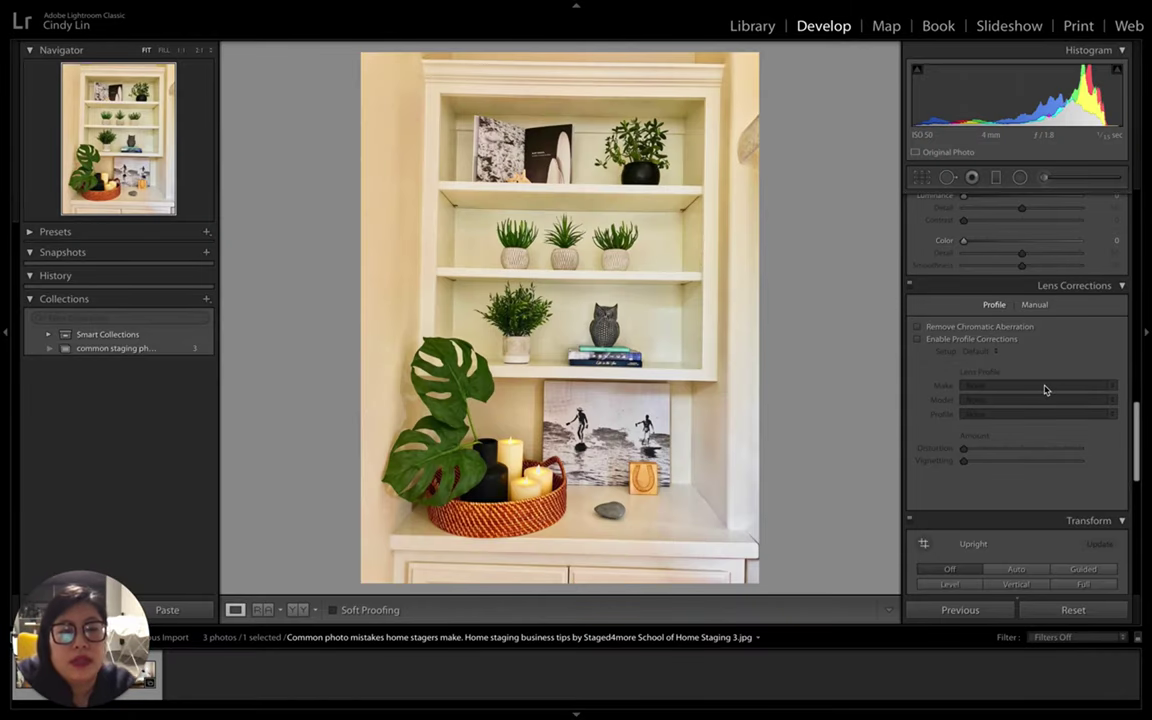
left_click(950, 332)
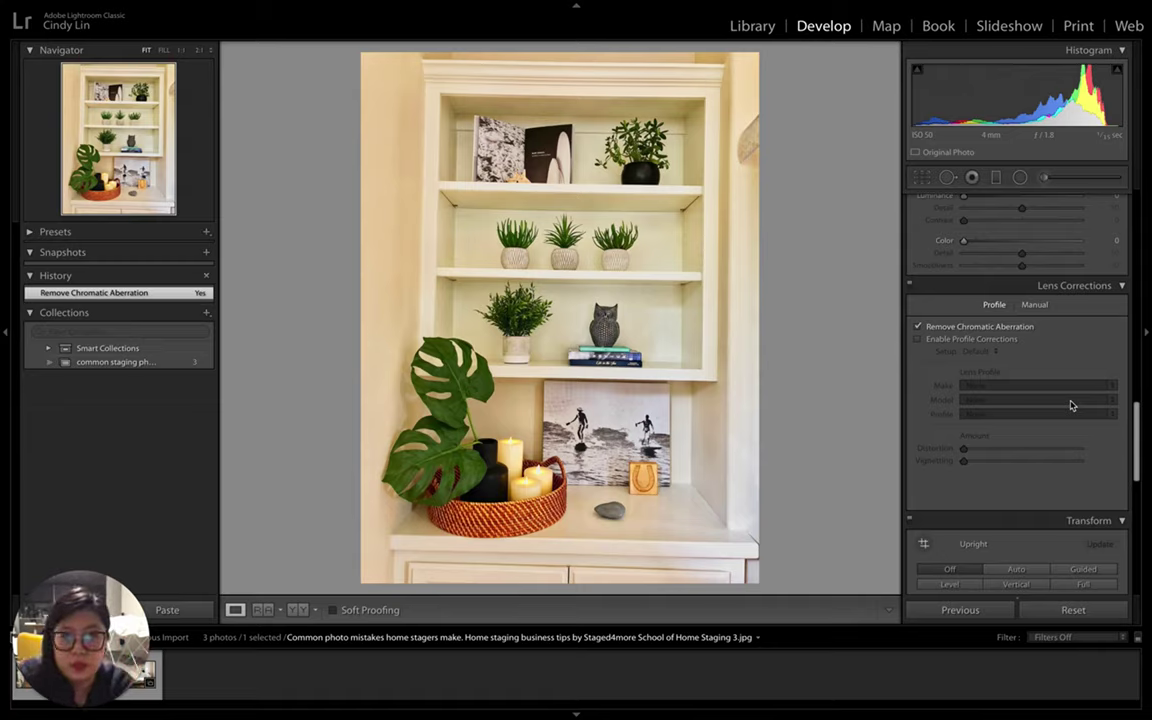
Enable lens profile corrections for the bookshelf photo with the Apple iPhone X profile, toggling them off and on to compare
left_click(992, 342)
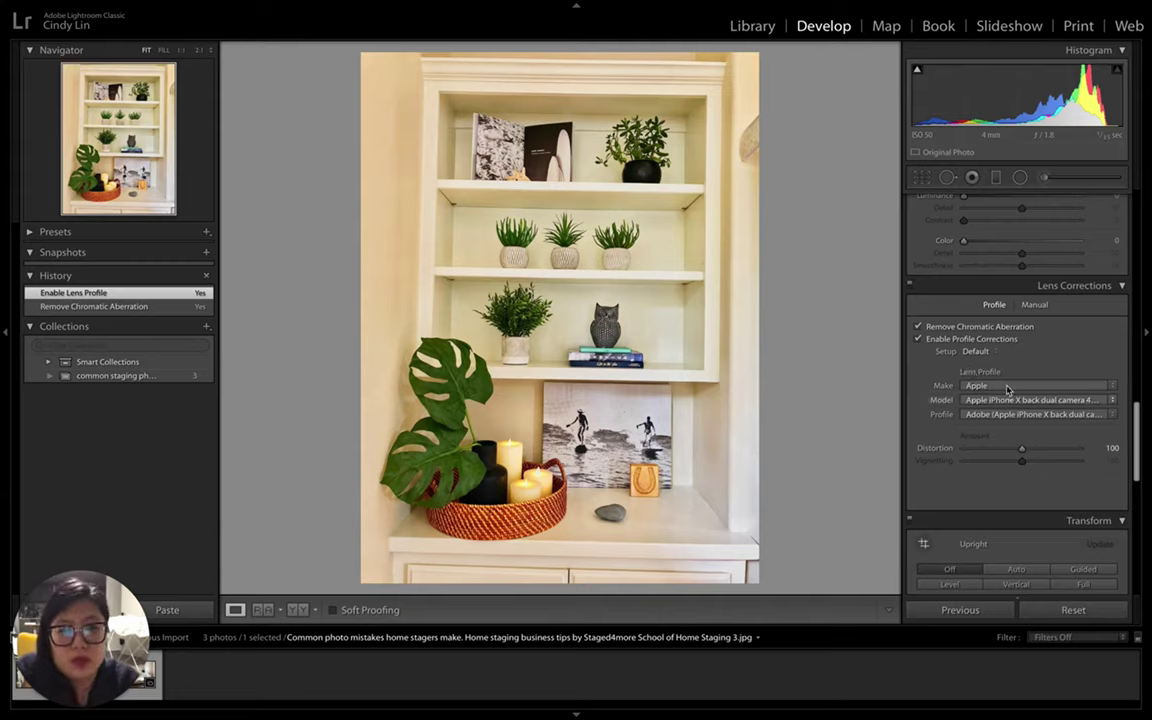
left_click(1024, 427)
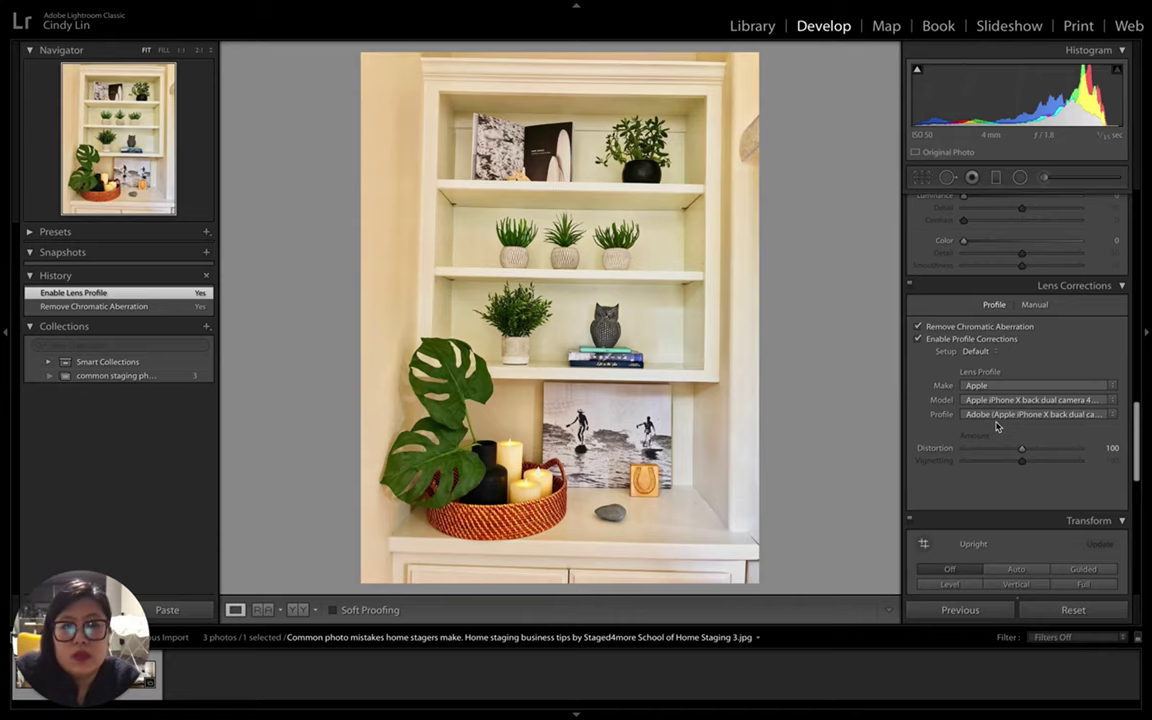
triple_click(919, 340)
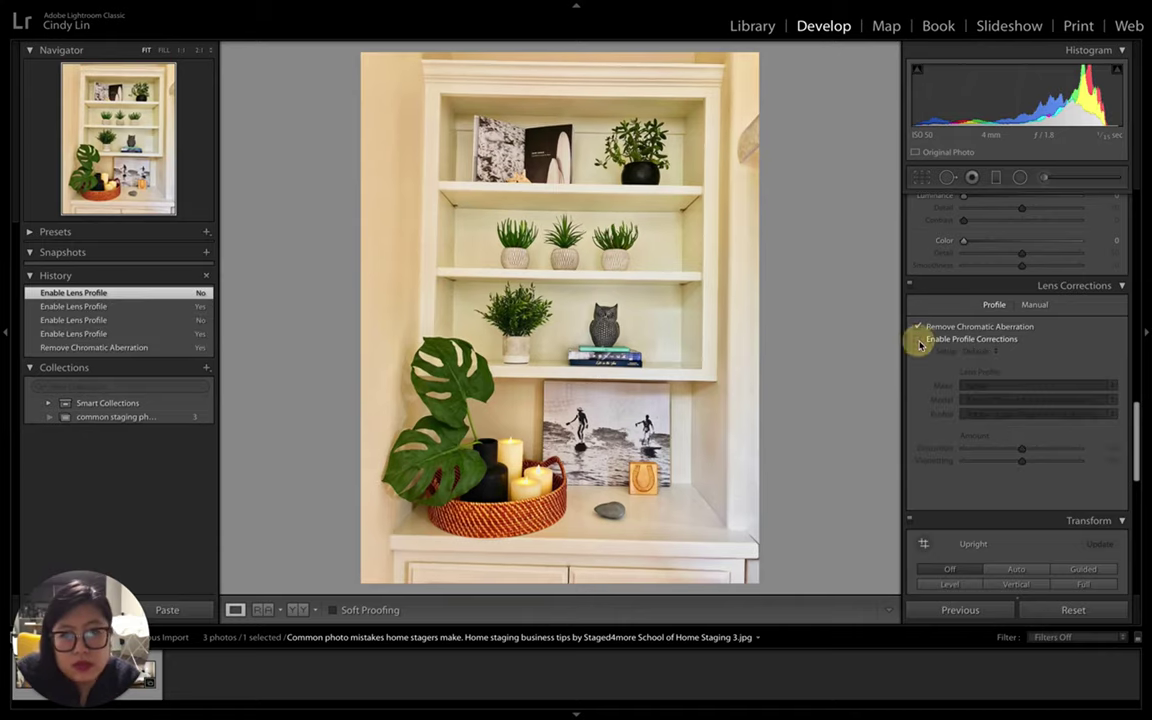
left_click(919, 340)
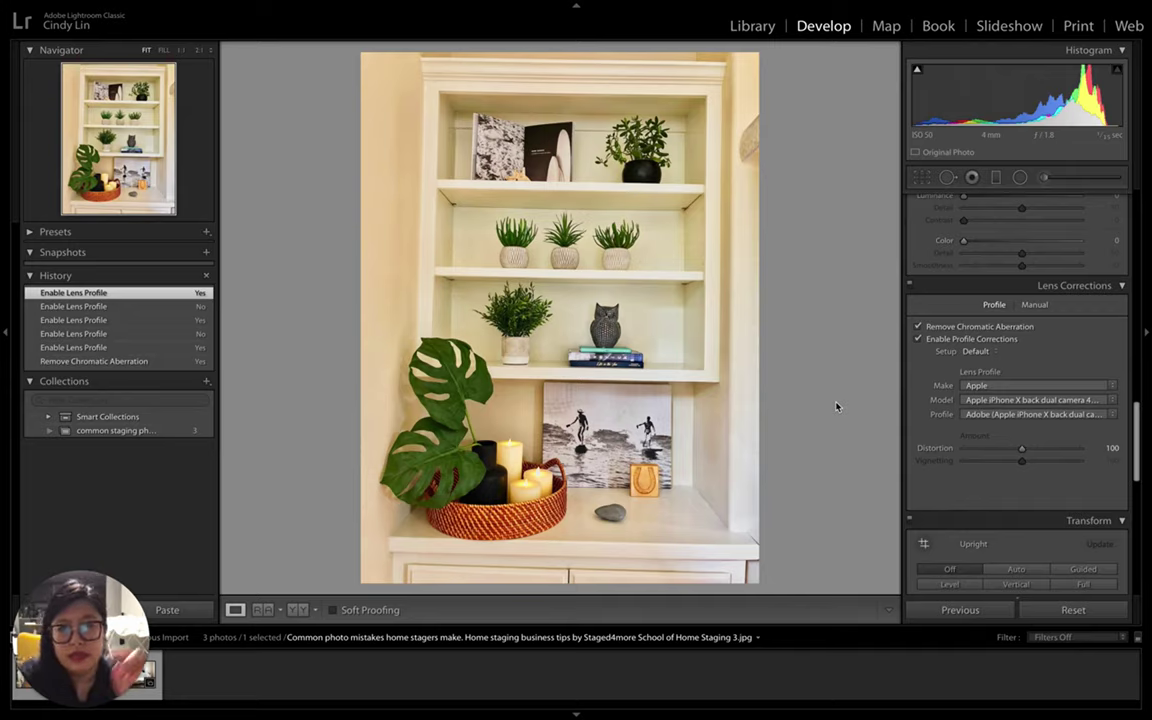
Open the blue-walled bedroom photo and zoom in to examine the window and bed area
left_click_drag(31, 624, 44, 490)
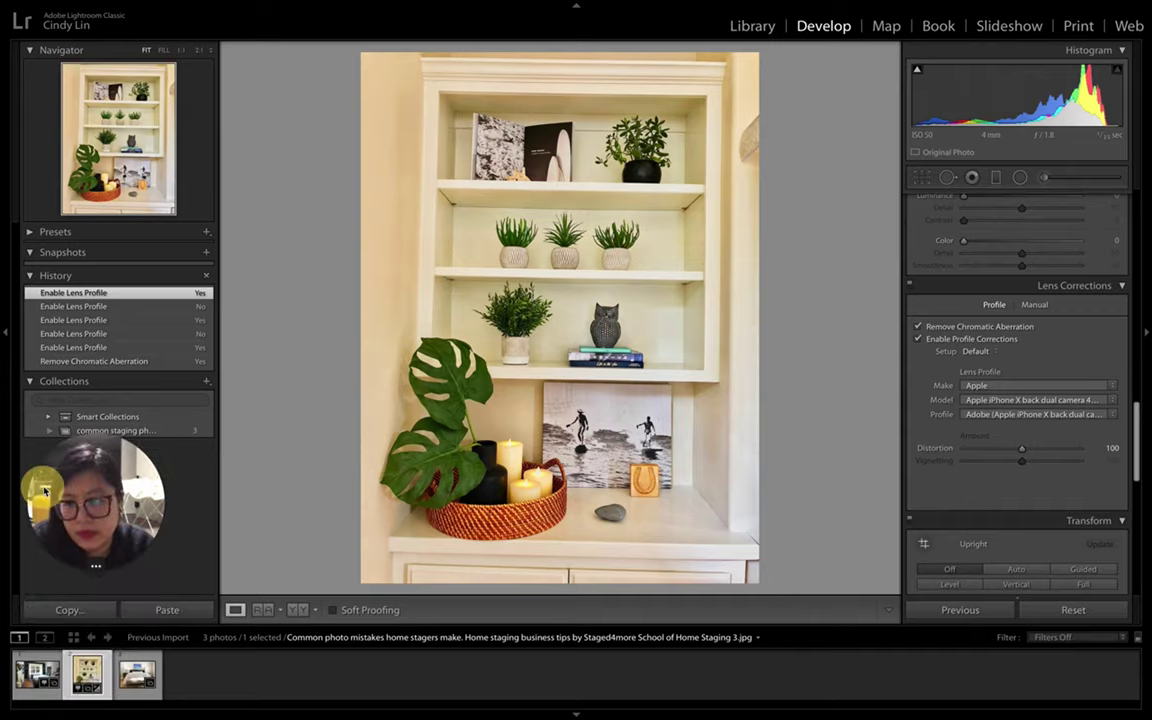
left_click(37, 673)
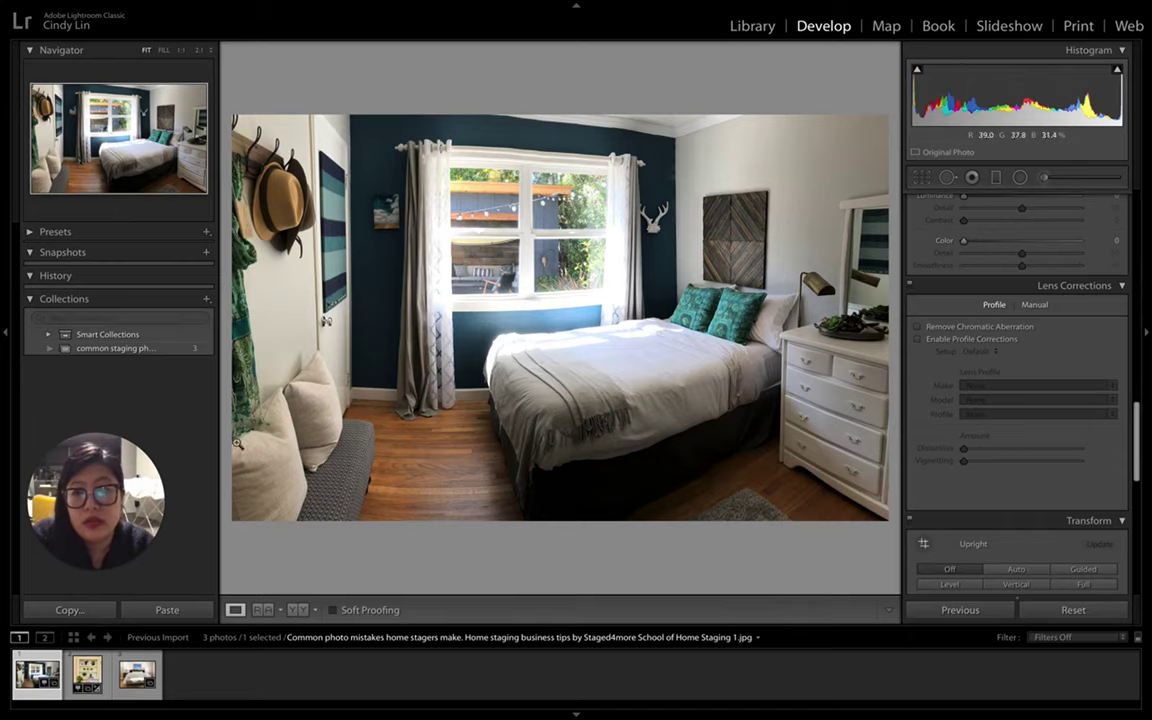
left_click(597, 300)
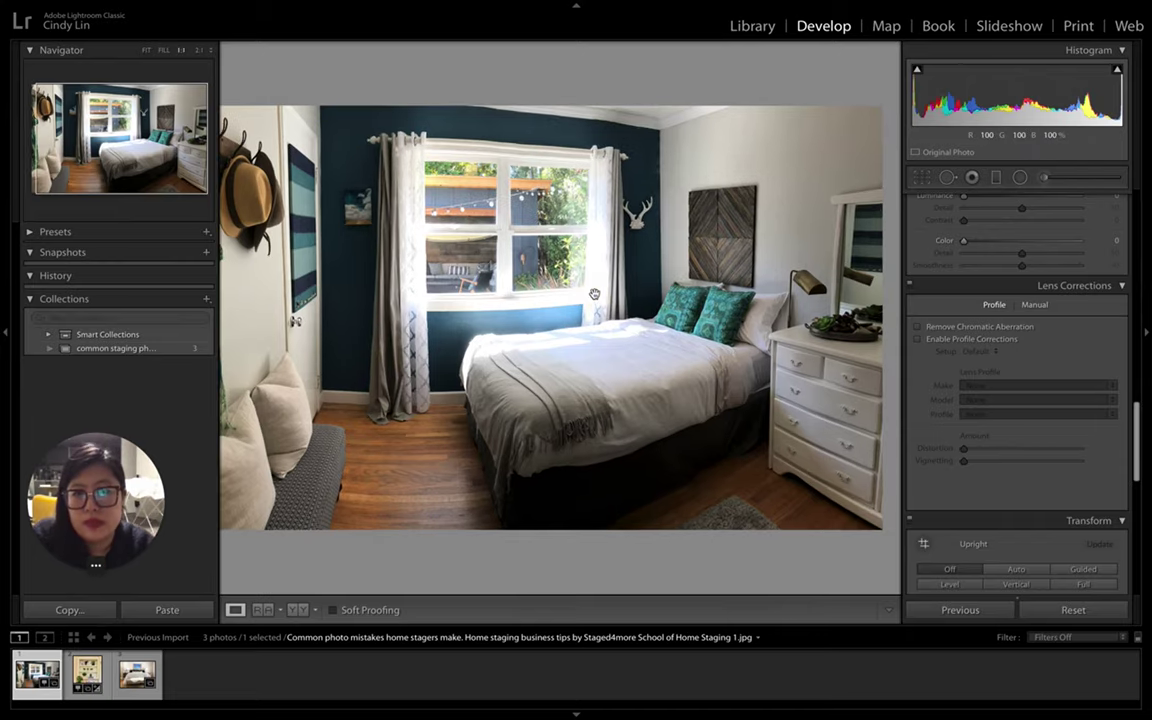
left_click_drag(581, 297, 560, 291)
left_click(560, 291)
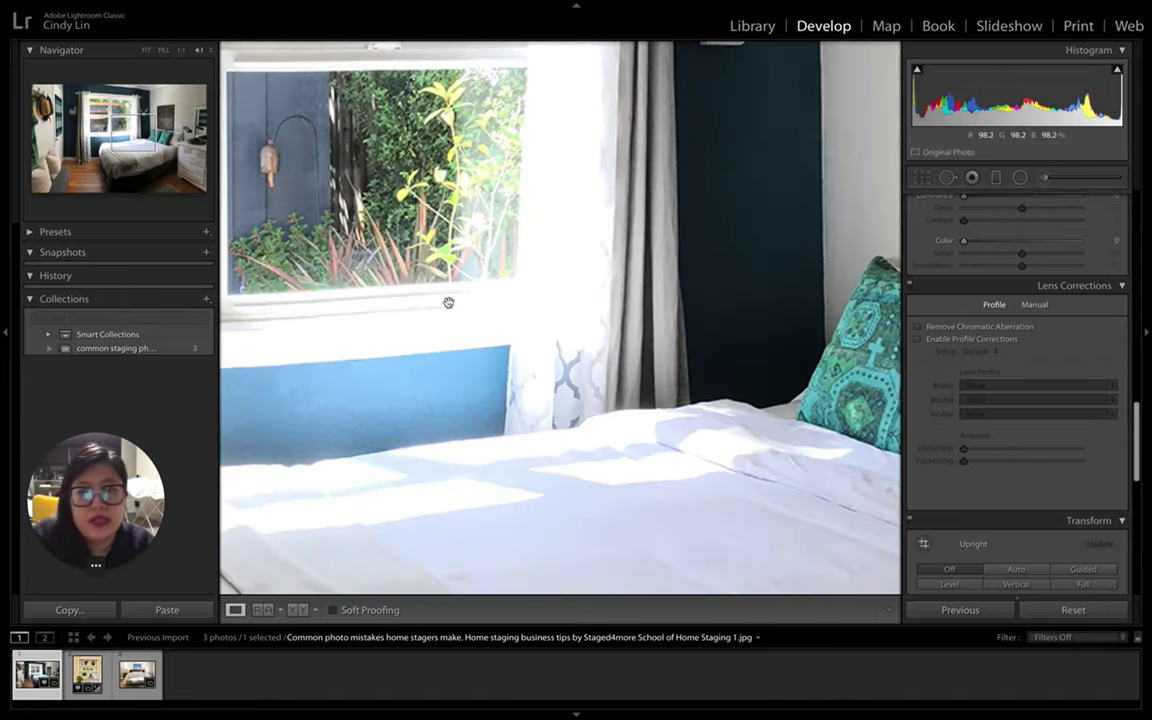
left_click(555, 311)
left_click(555, 313)
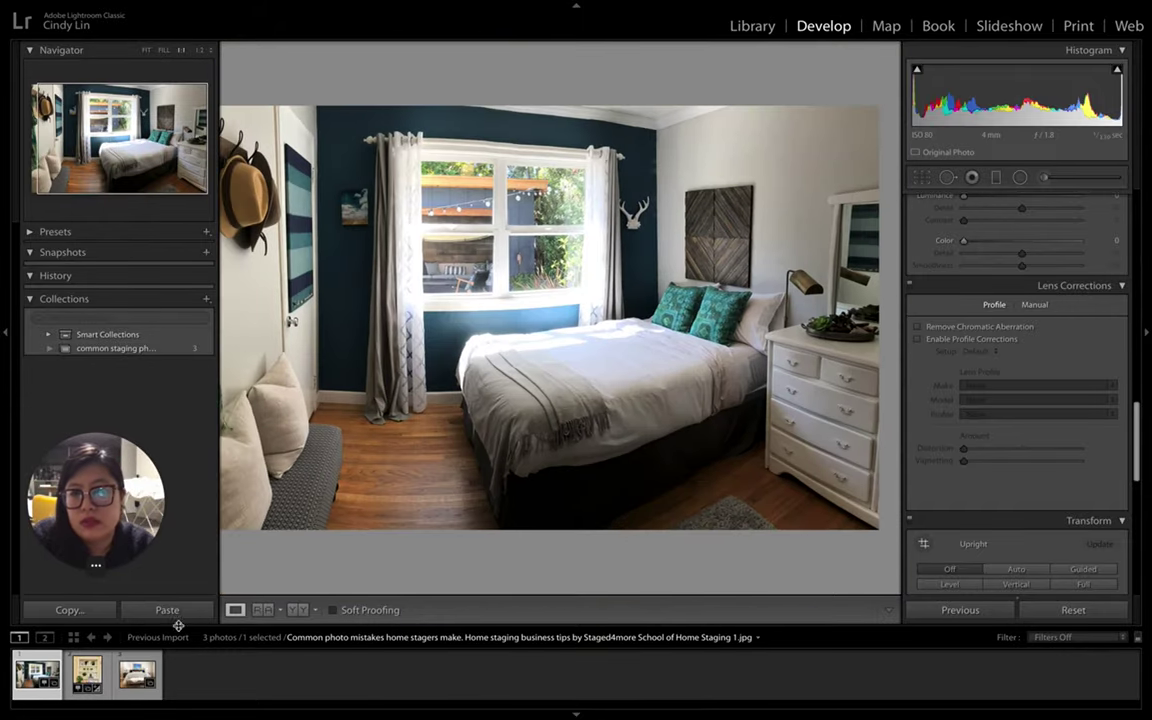
Return to the bookshelf photo and fit the whole image in the view
left_click(87, 675)
left_click_drag(95, 520, 81, 657)
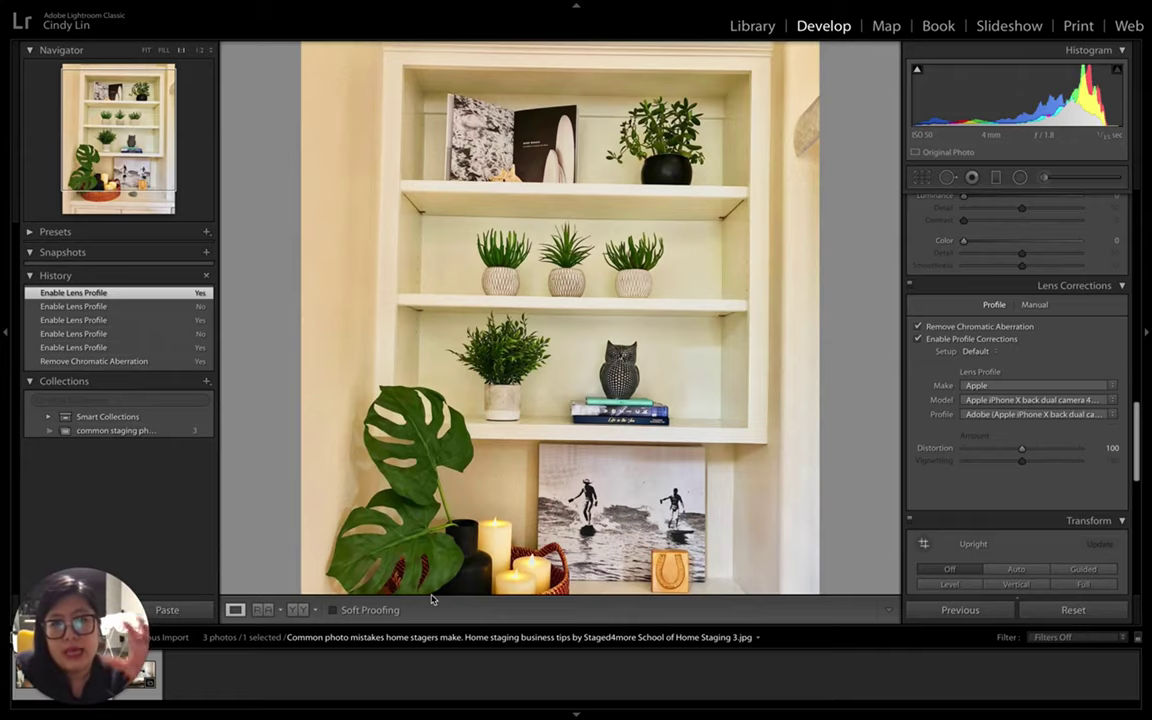
left_click(163, 49)
left_click(146, 52)
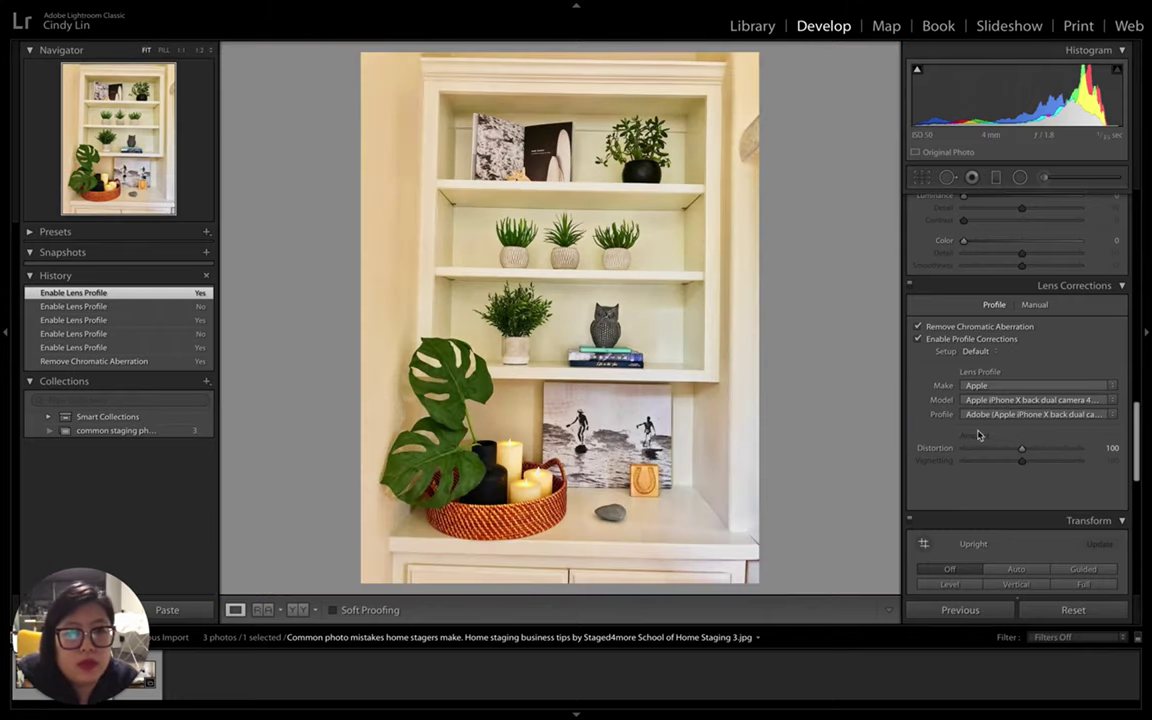
Straighten the bookshelf photo to an angle of -1.09 with Crop & Straighten and apply the crop
scroll(1025, 437, "down", 1)
left_click_drag(1031, 437, 1031, 437)
scroll(1029, 437, "down", 5)
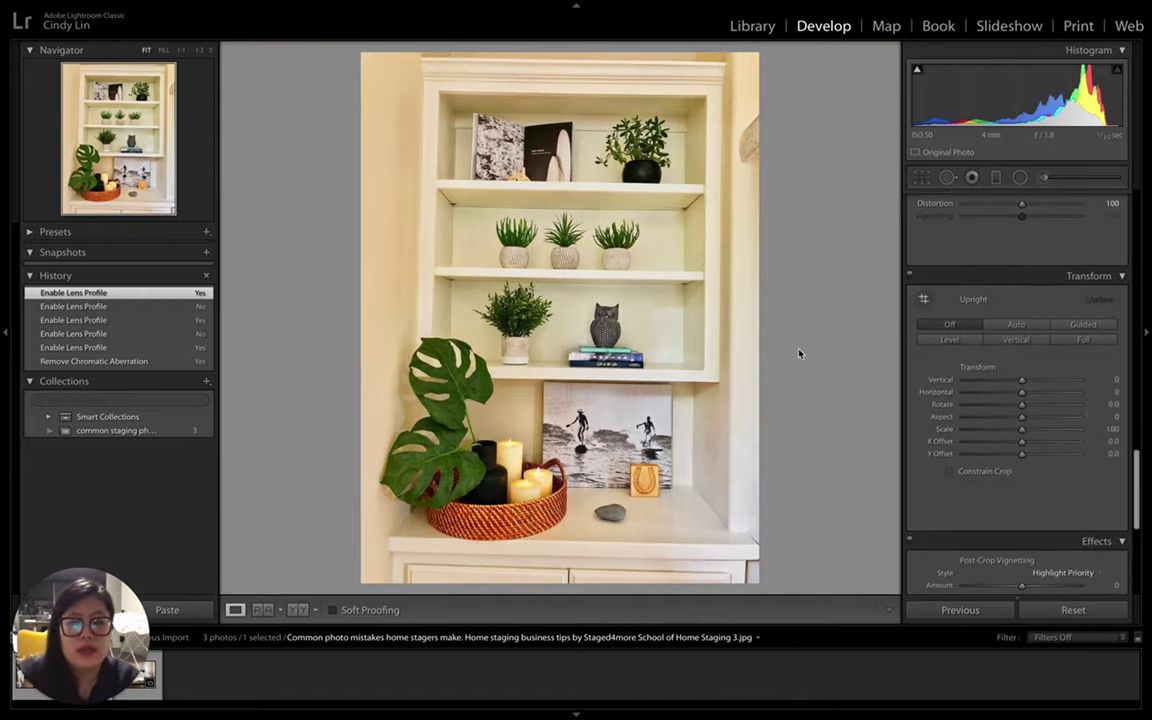
key("r")
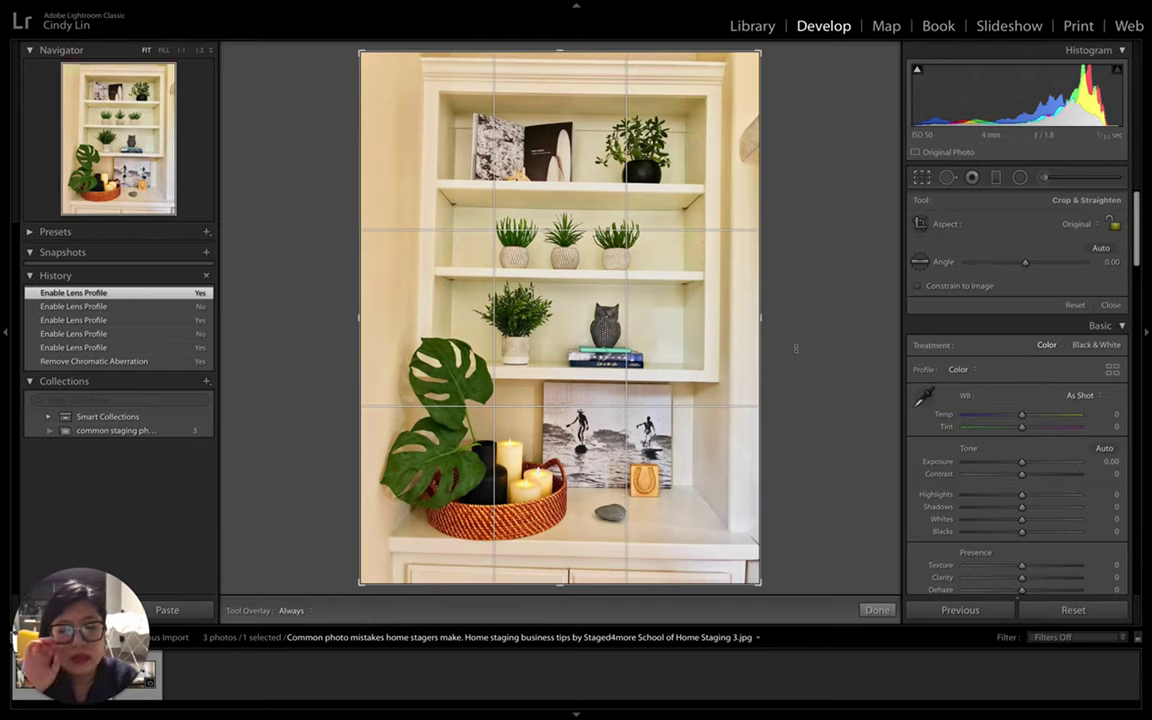
mouse_move(771, 590)
left_mouse_down()
mouse_move(752, 588)
mouse_move(780, 591)
left_mouse_up()
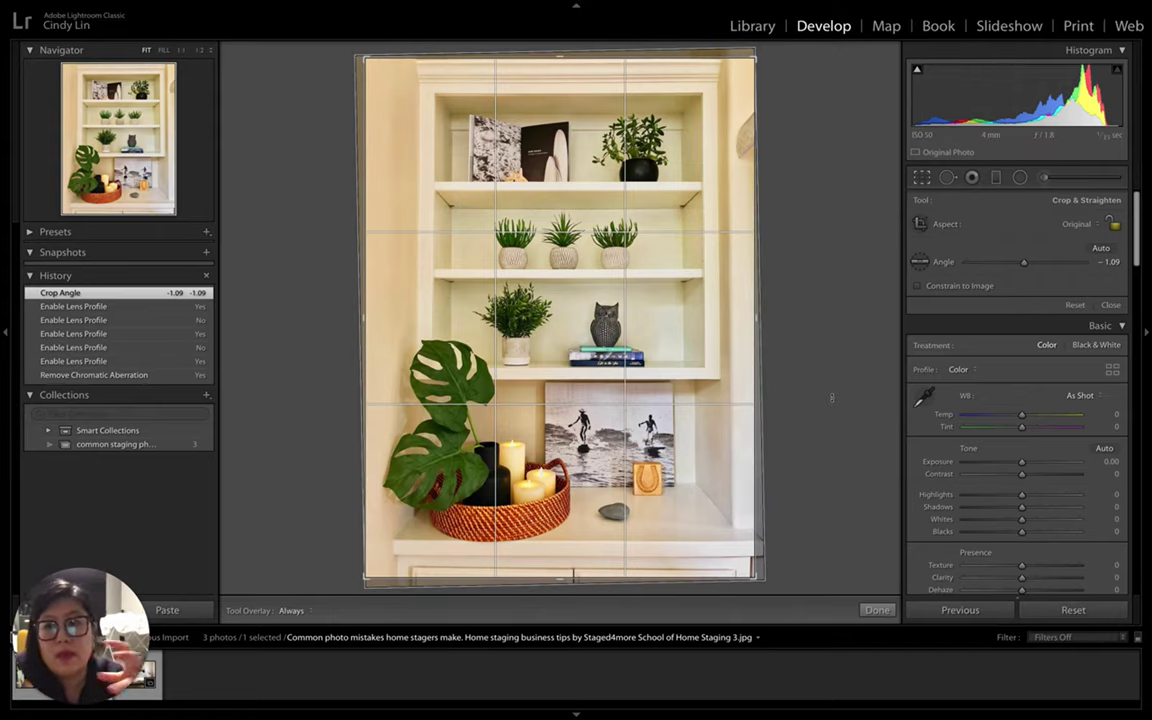
key("Return")
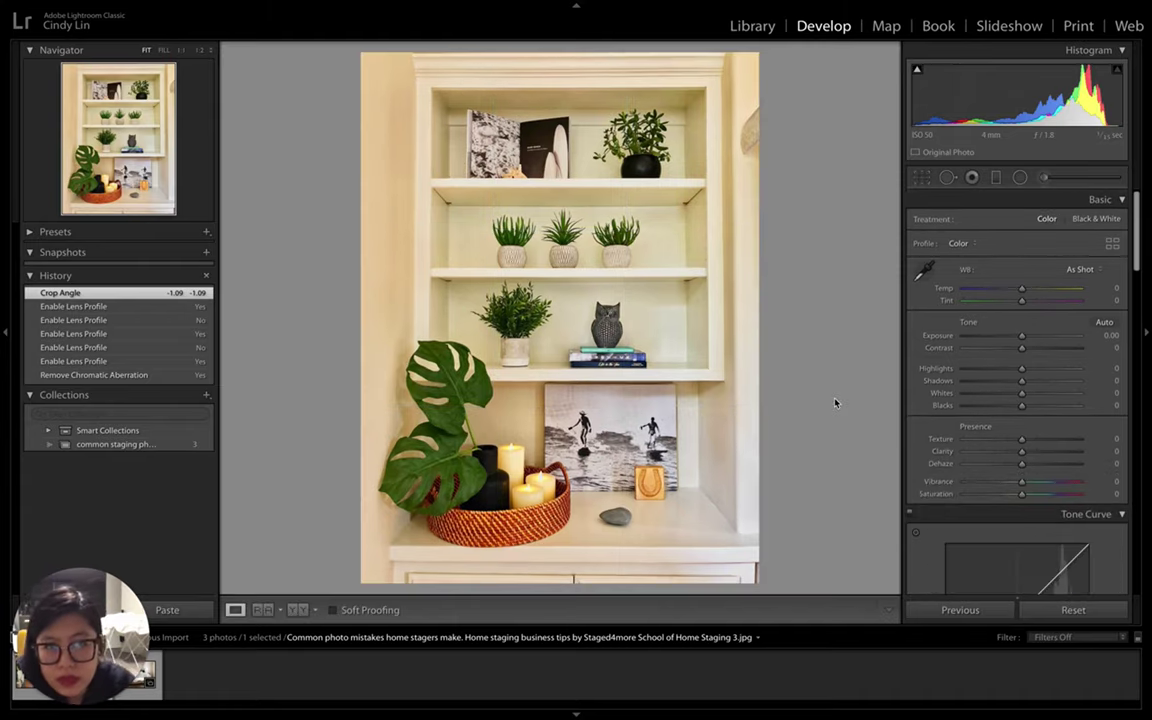
Set the photo's vertical perspective to -2 and try the horizontal perspective, leaving it at 0
scroll(1025, 438, "down", 10)
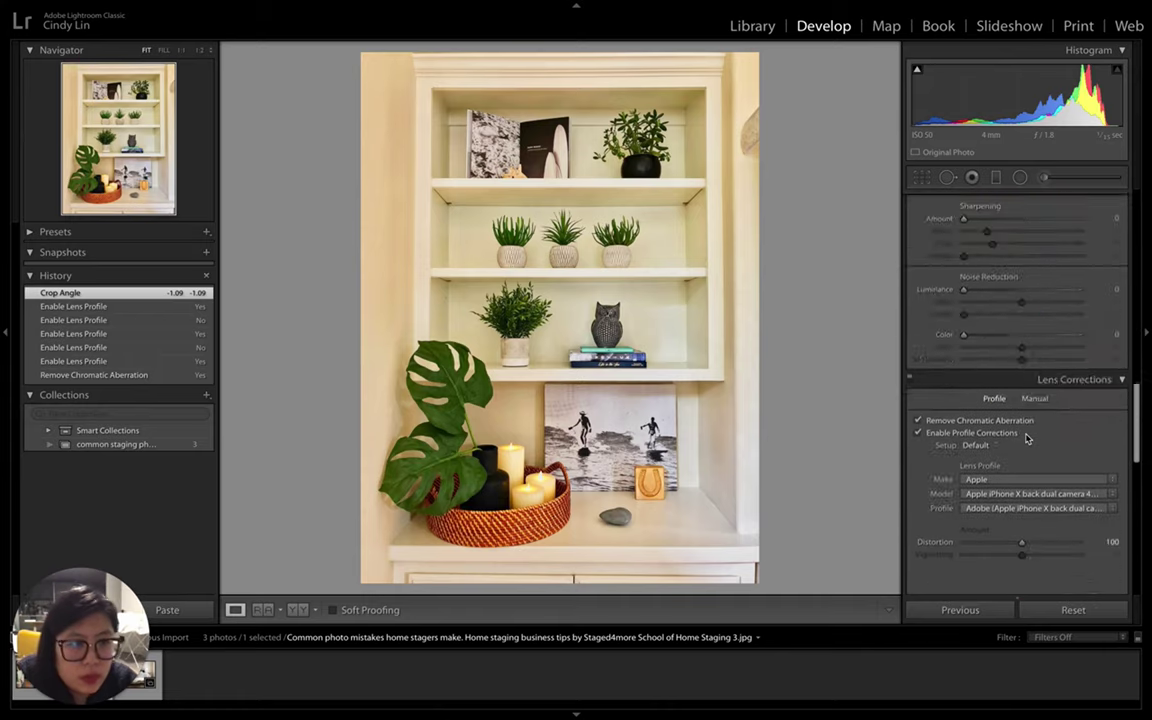
scroll(1025, 438, "down", 6)
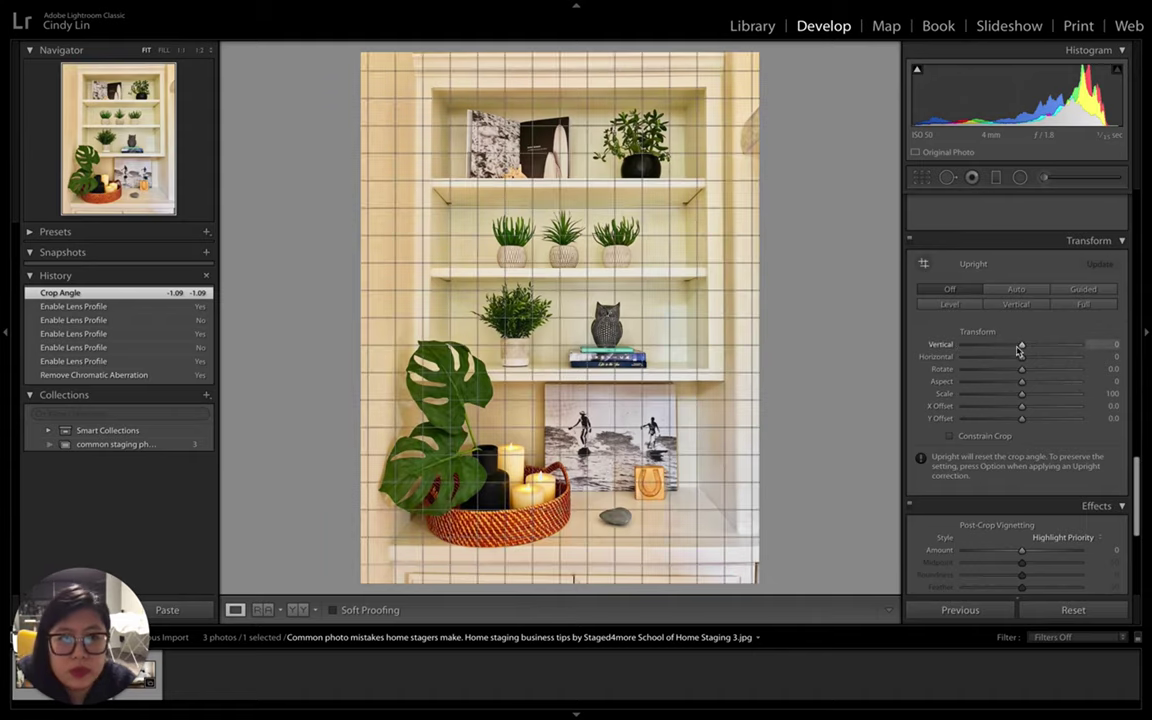
mouse_move(1021, 347)
left_mouse_down()
mouse_move(1059, 342)
mouse_move(977, 342)
mouse_move(1041, 357)
mouse_move(1011, 353)
mouse_move(1020, 358)
left_mouse_up()
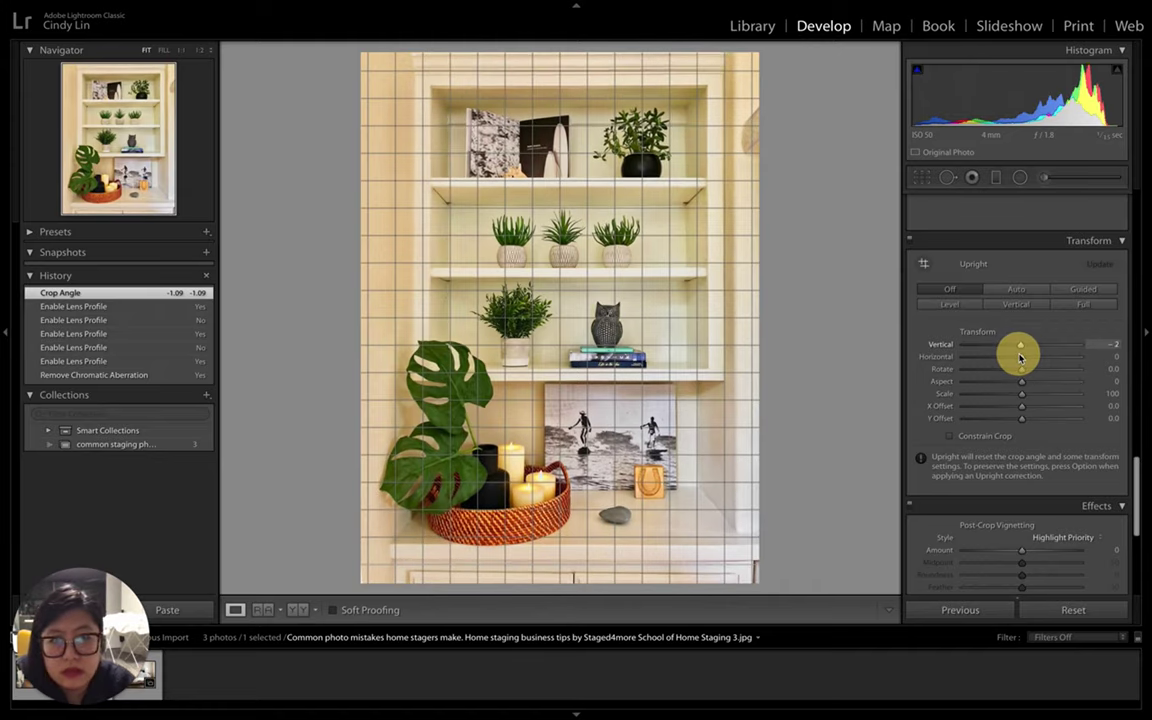
left_click_drag(1020, 357, 1020, 357)
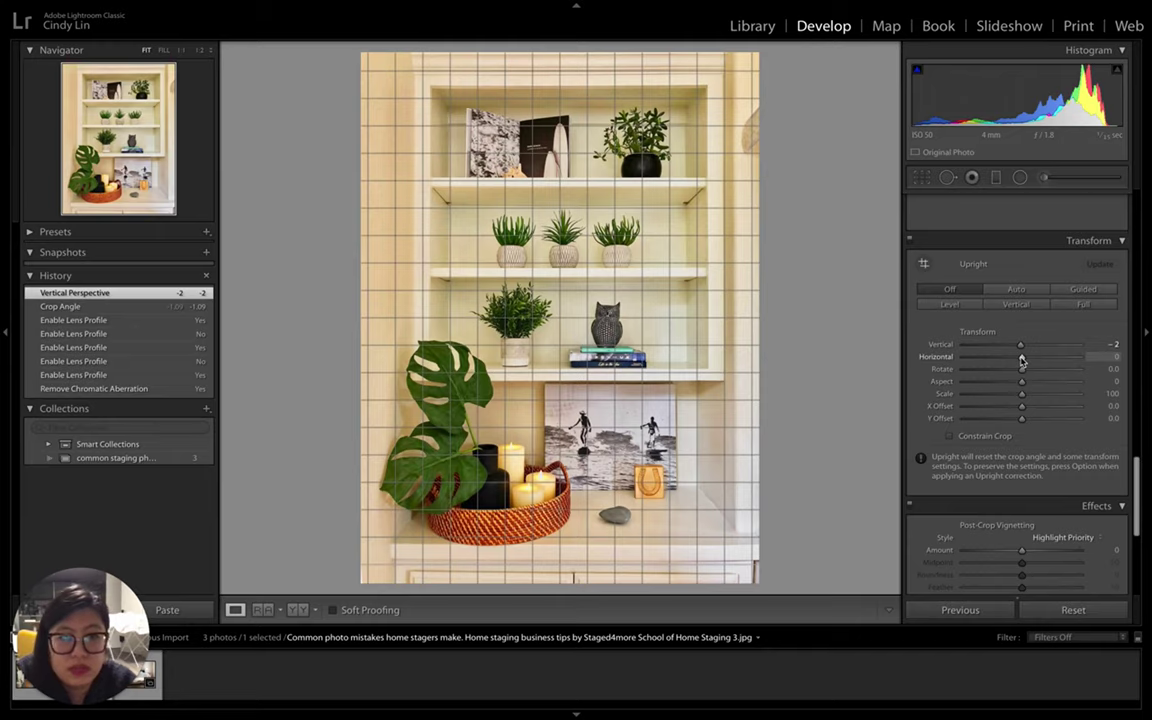
left_click_drag(1022, 360, 1021, 358)
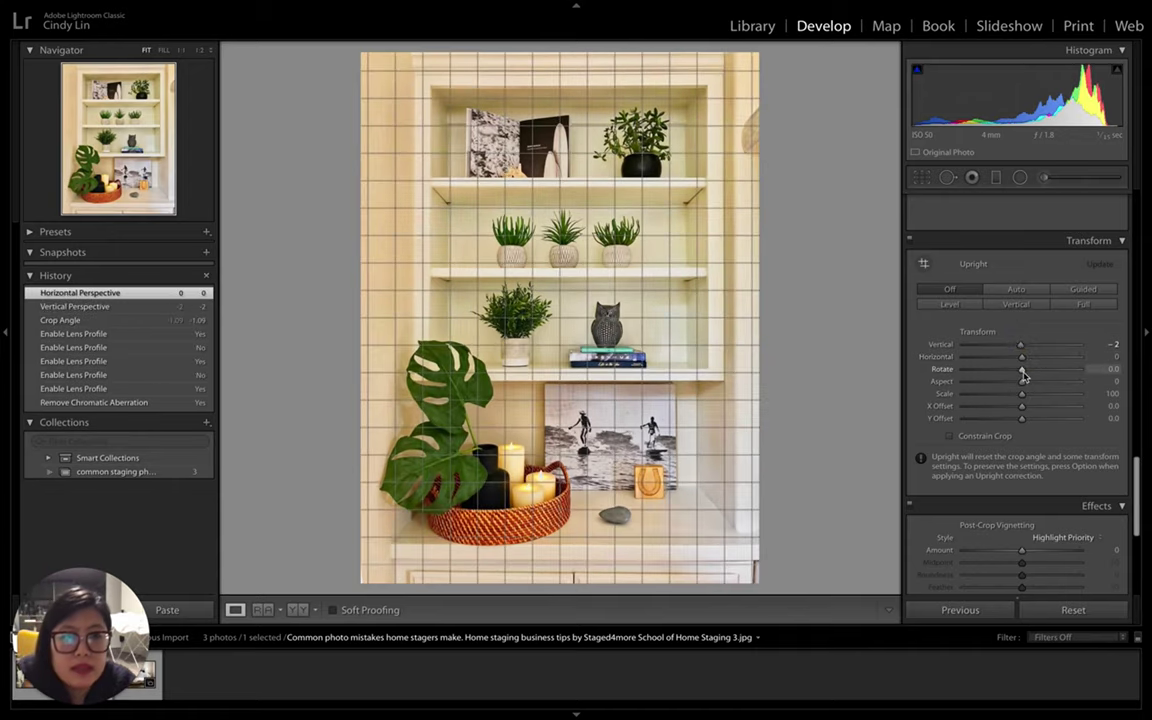
Try rotating the photo and scaling it to 94 with the transform adjustments, undoing each change
mouse_move(1023, 373)
left_mouse_down()
mouse_move(975, 370)
mouse_move(1008, 369)
mouse_move(1021, 381)
mouse_move(977, 381)
mouse_move(1029, 393)
left_mouse_up()
key("ctrl+z")
key("ctrl+z")
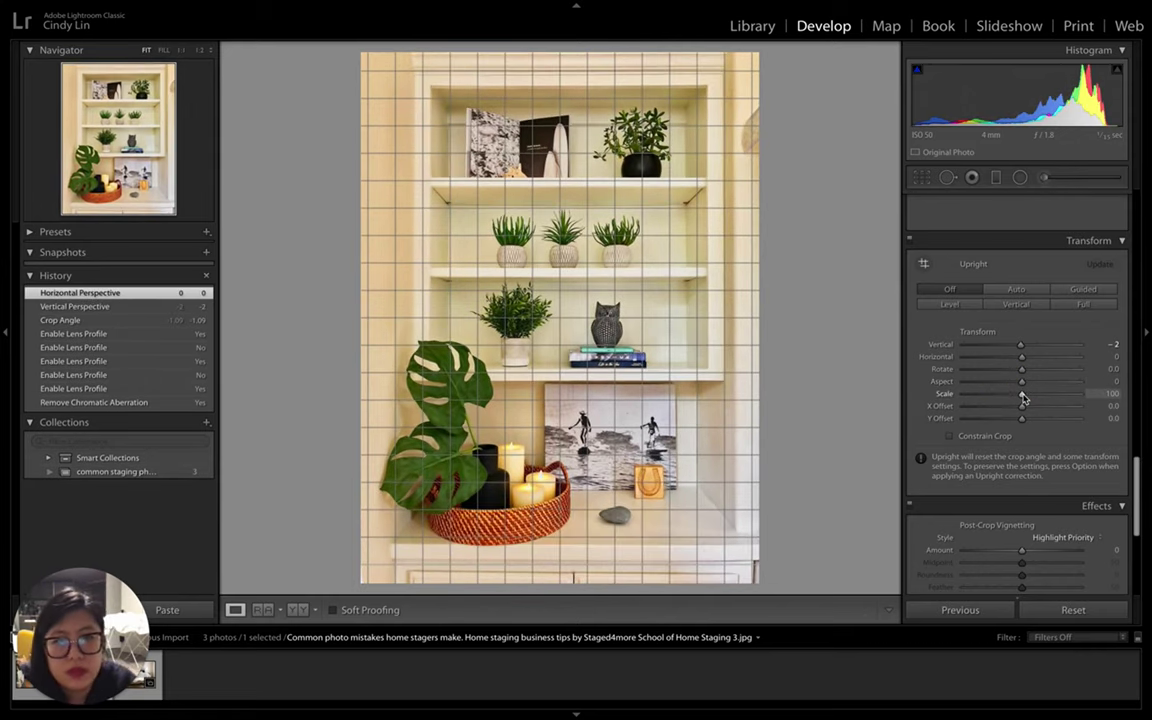
mouse_move(1022, 397)
left_mouse_down()
mouse_move(993, 393)
mouse_move(1017, 402)
left_mouse_up()
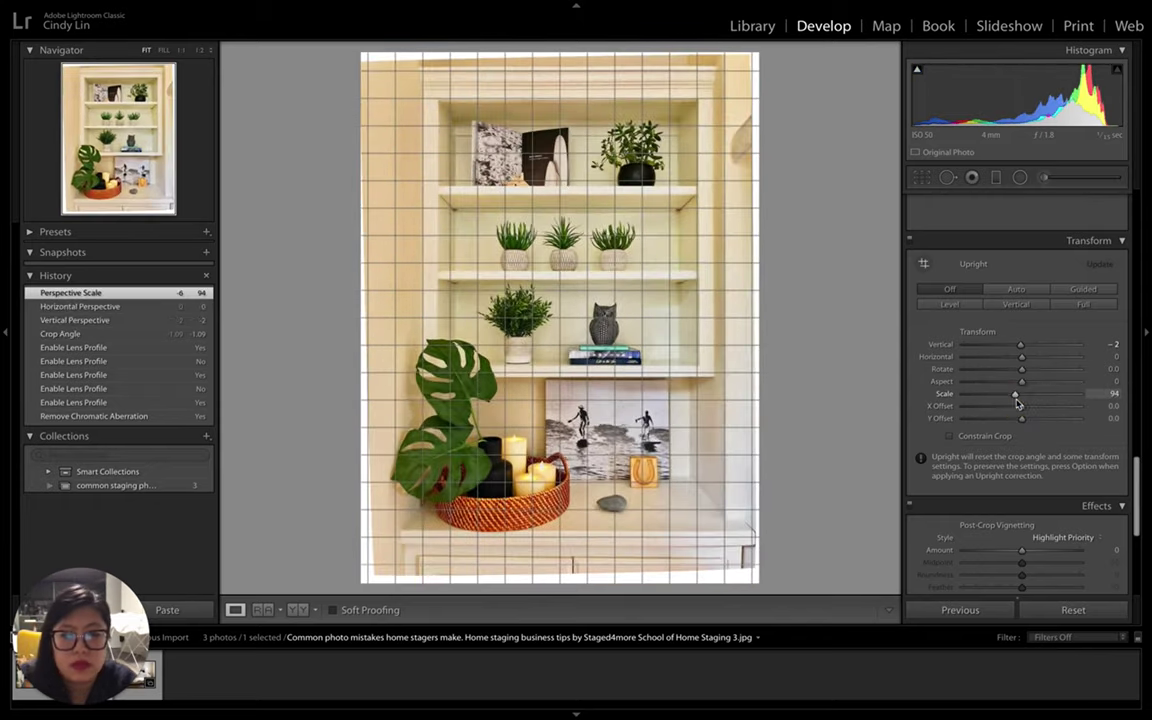
key("super+z")
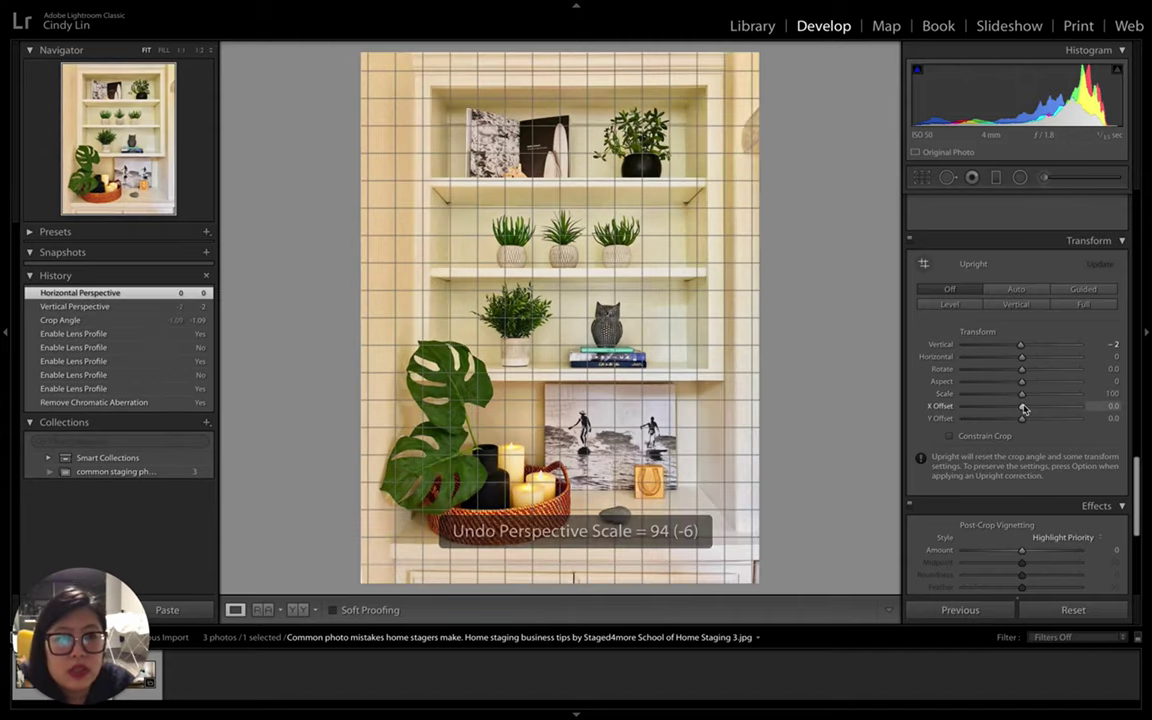
Try shifting the photo with the X offset and a Y offset of -6.1, undoing each change
left_click(1024, 407)
mouse_move(1024, 407)
left_mouse_down()
mouse_move(992, 404)
mouse_move(1041, 419)
mouse_move(1018, 425)
left_mouse_up()
key("super+z")
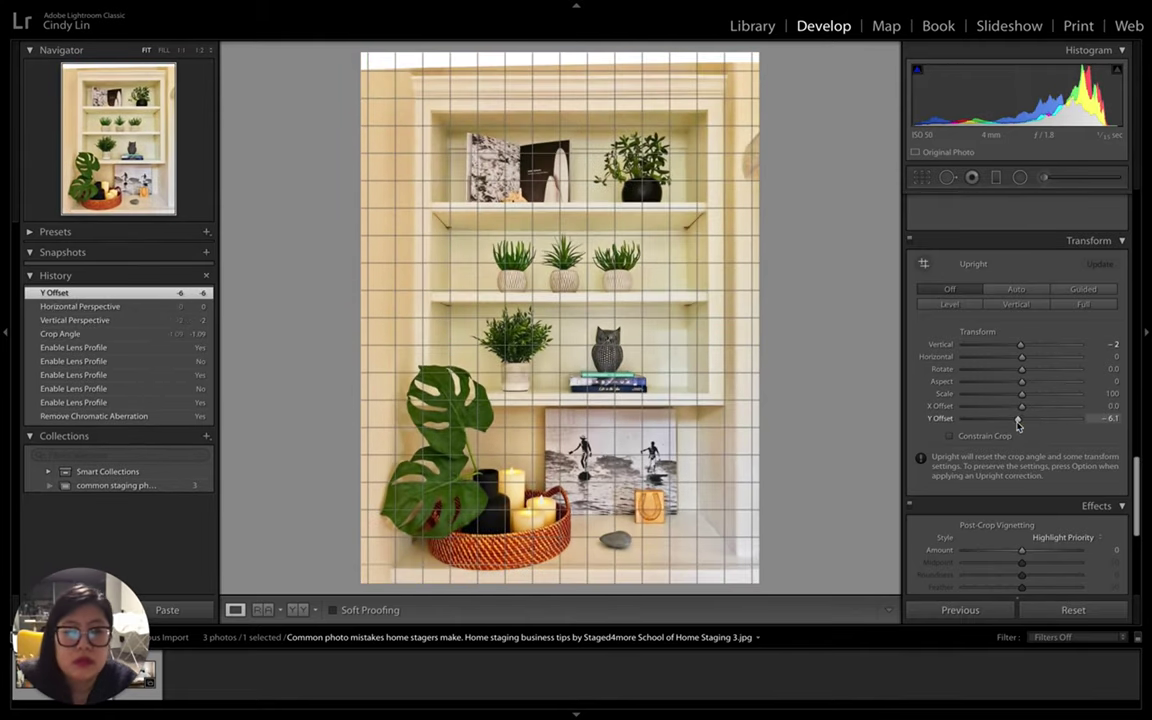
key("super+z")
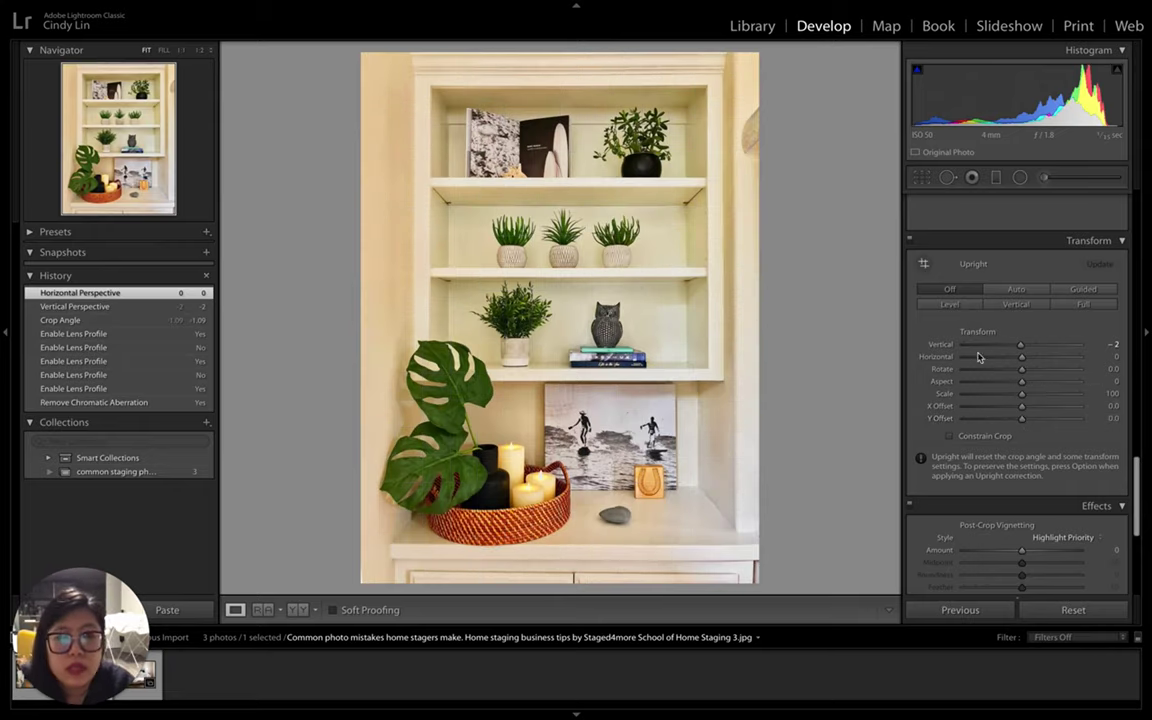
Try the Auto and Full Upright perspective corrections on the bookshelf photo, and apply the Vertical correction
left_click(1021, 290)
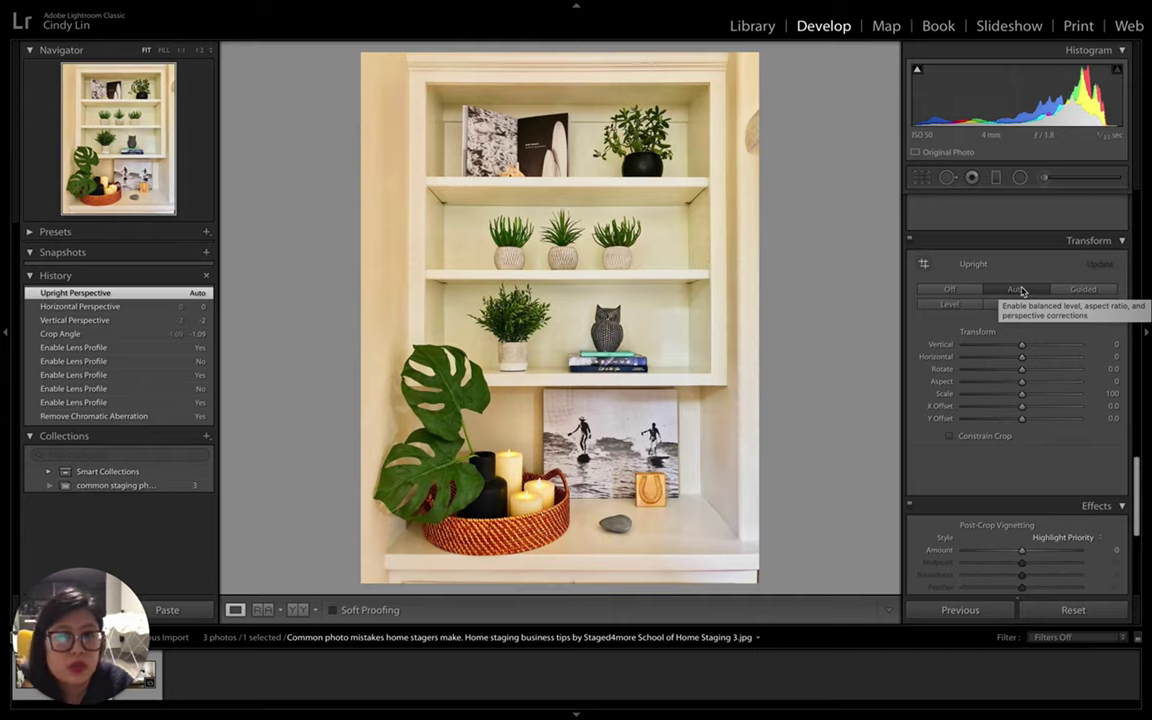
left_click(1084, 305)
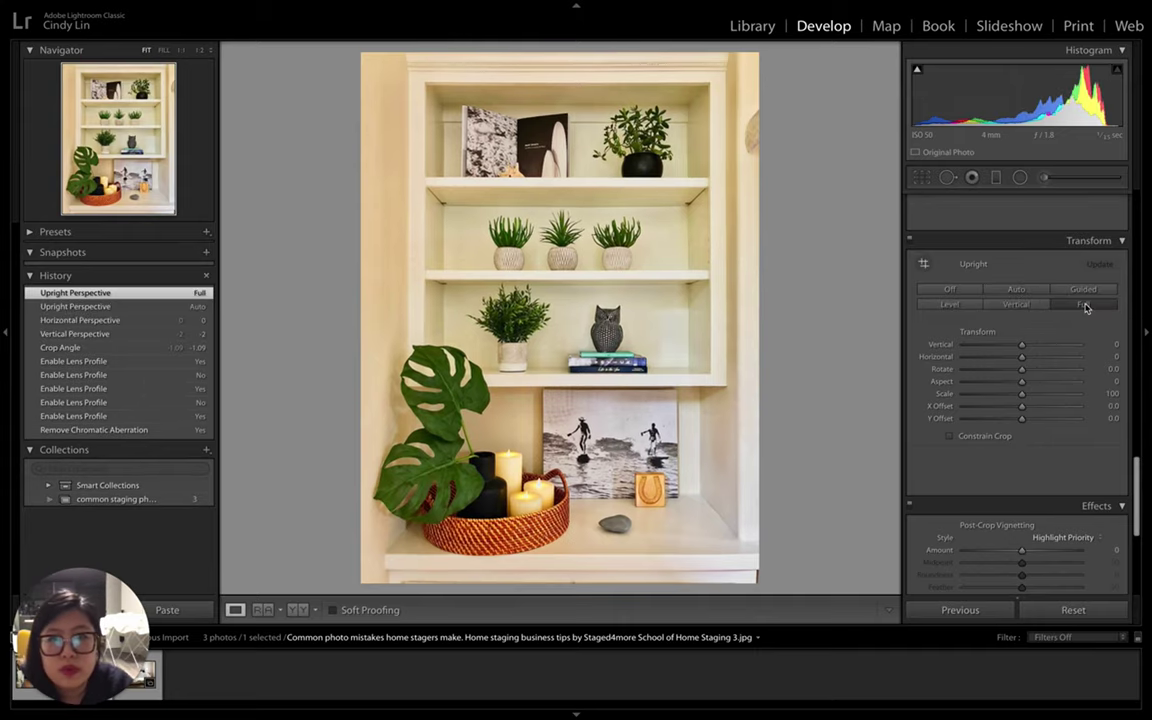
left_click(1027, 306)
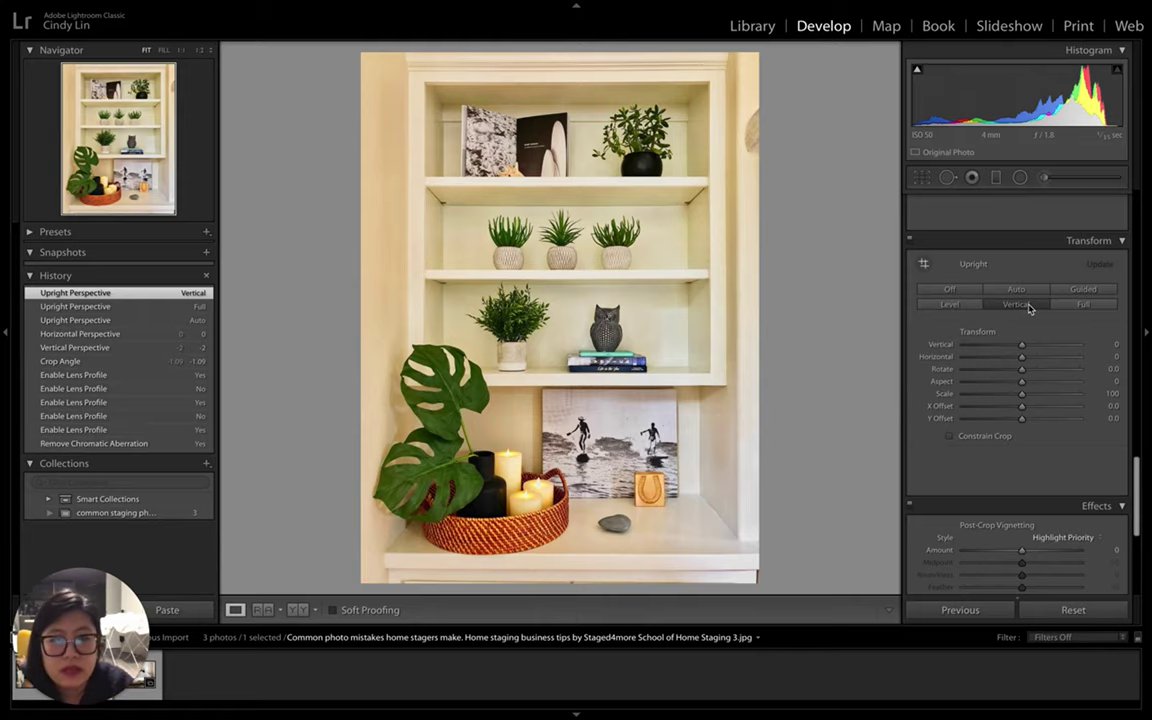
Try the Level and Vertical Upright corrections, plus a Guided correction with two vertical guides along the bookcase's left and right edges
left_click(962, 308)
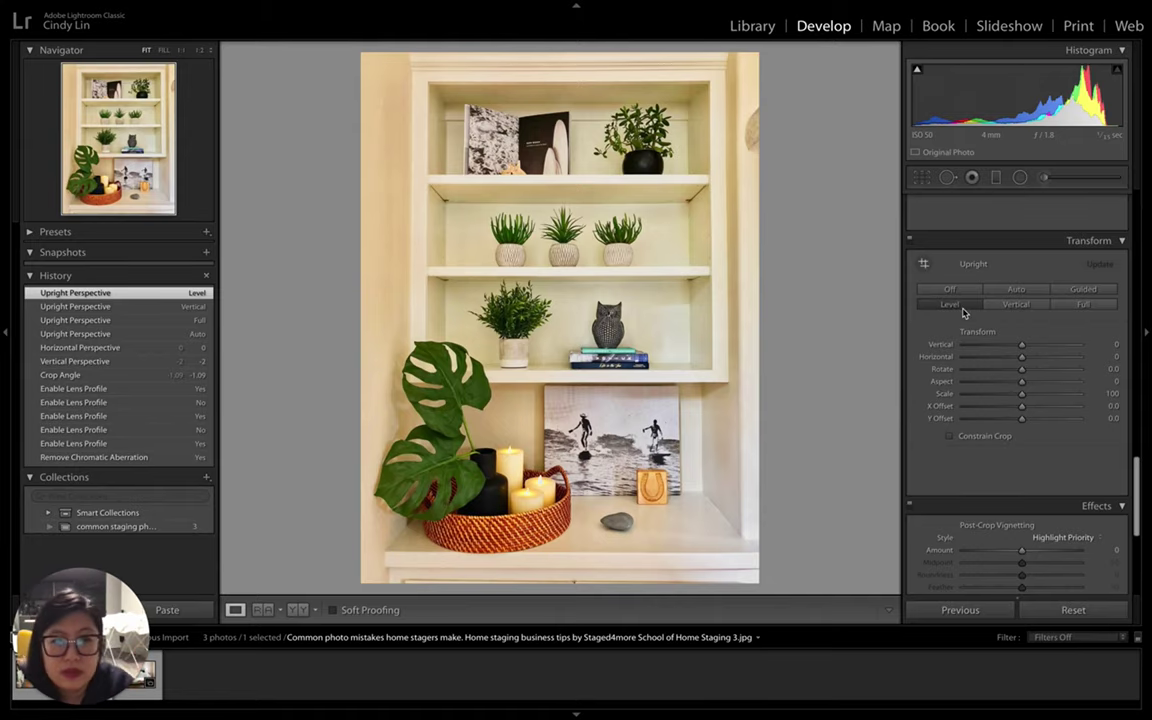
left_click(1016, 305)
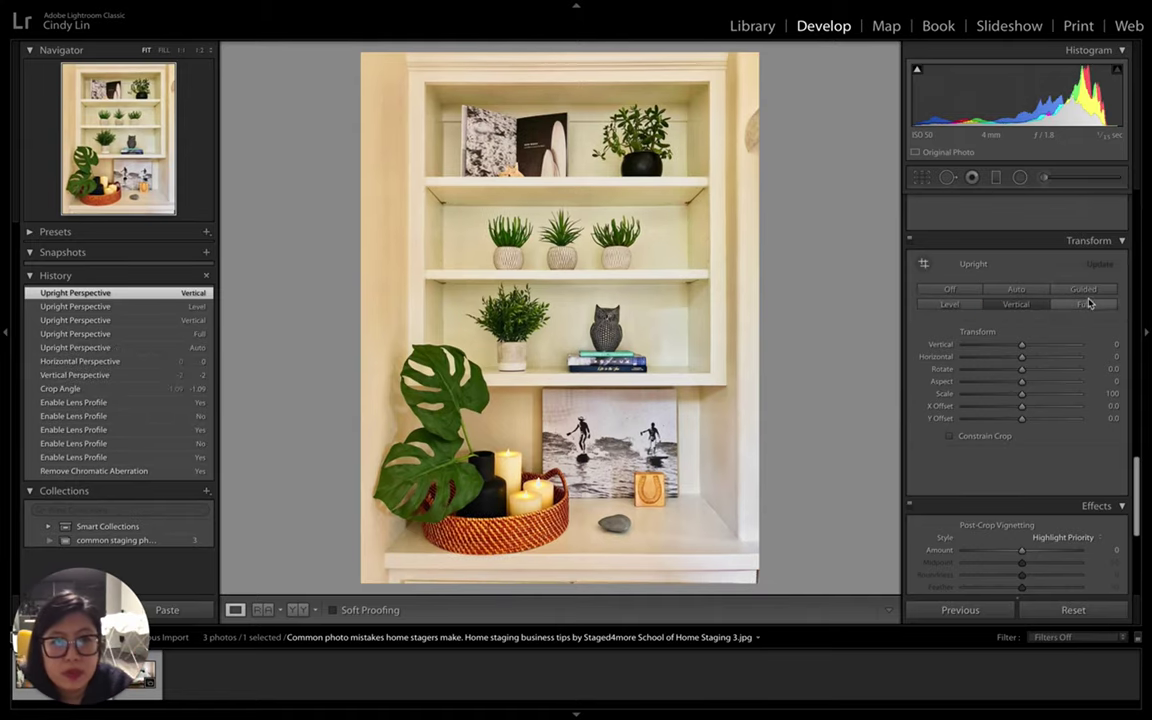
left_click(923, 263)
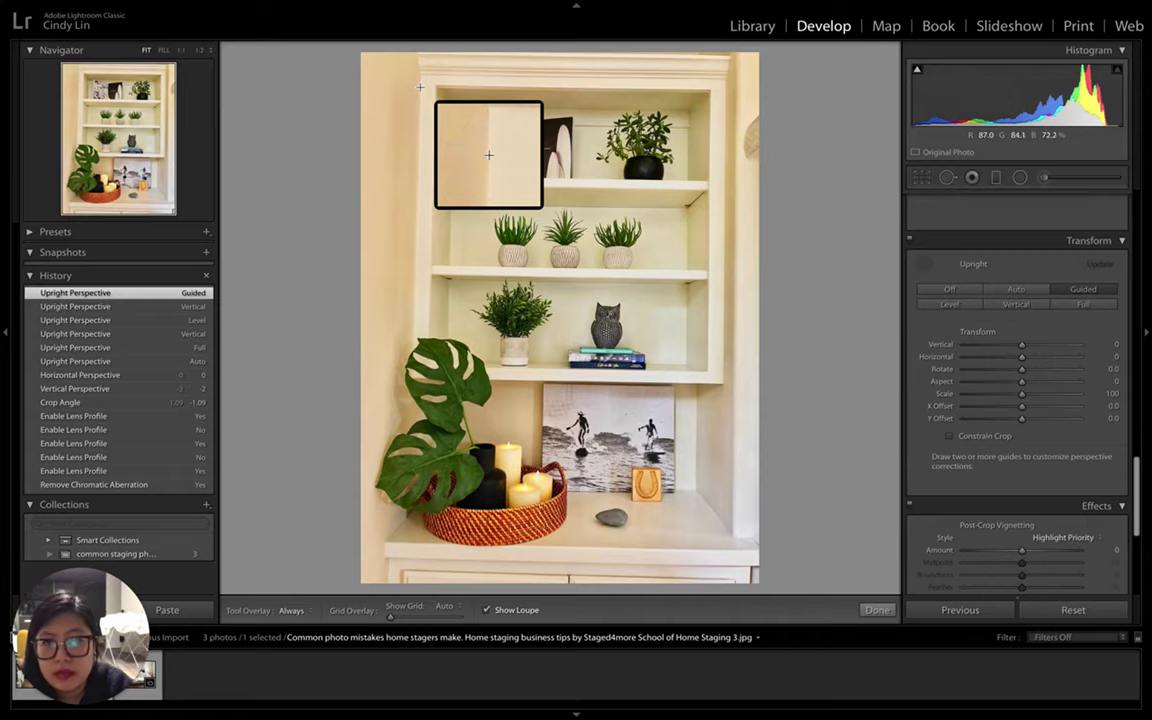
mouse_move(420, 87)
left_mouse_down()
mouse_move(447, 173)
mouse_move(413, 301)
left_mouse_up()
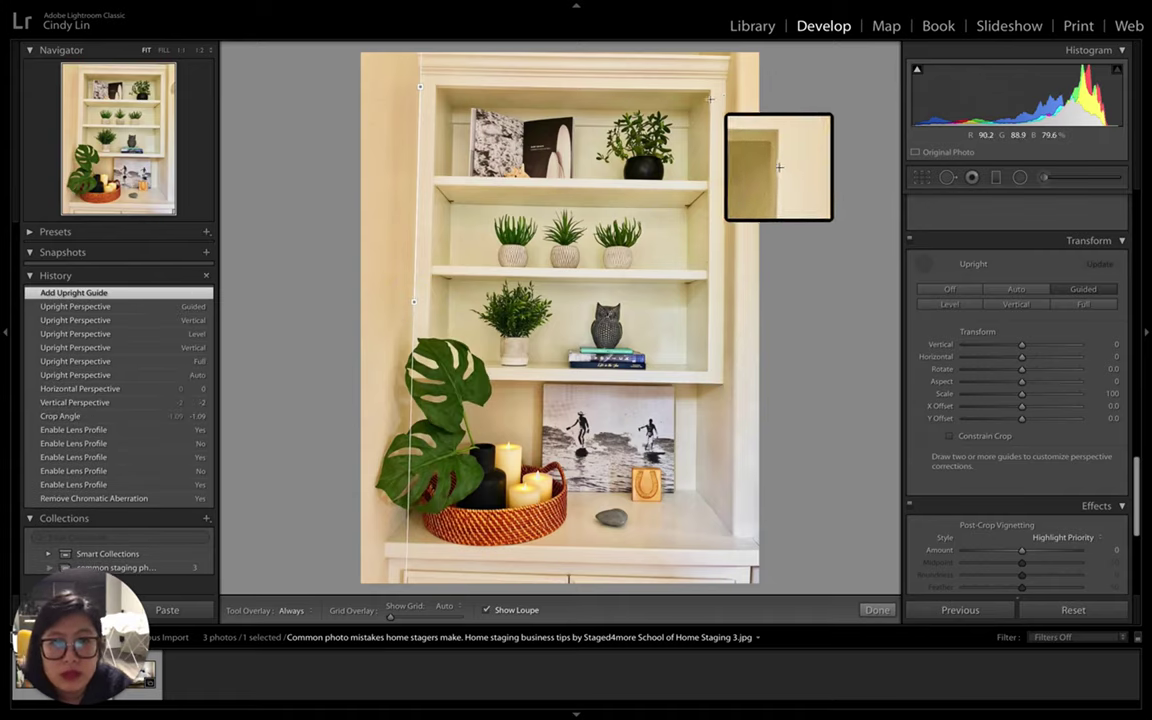
left_click_drag(710, 98, 708, 365)
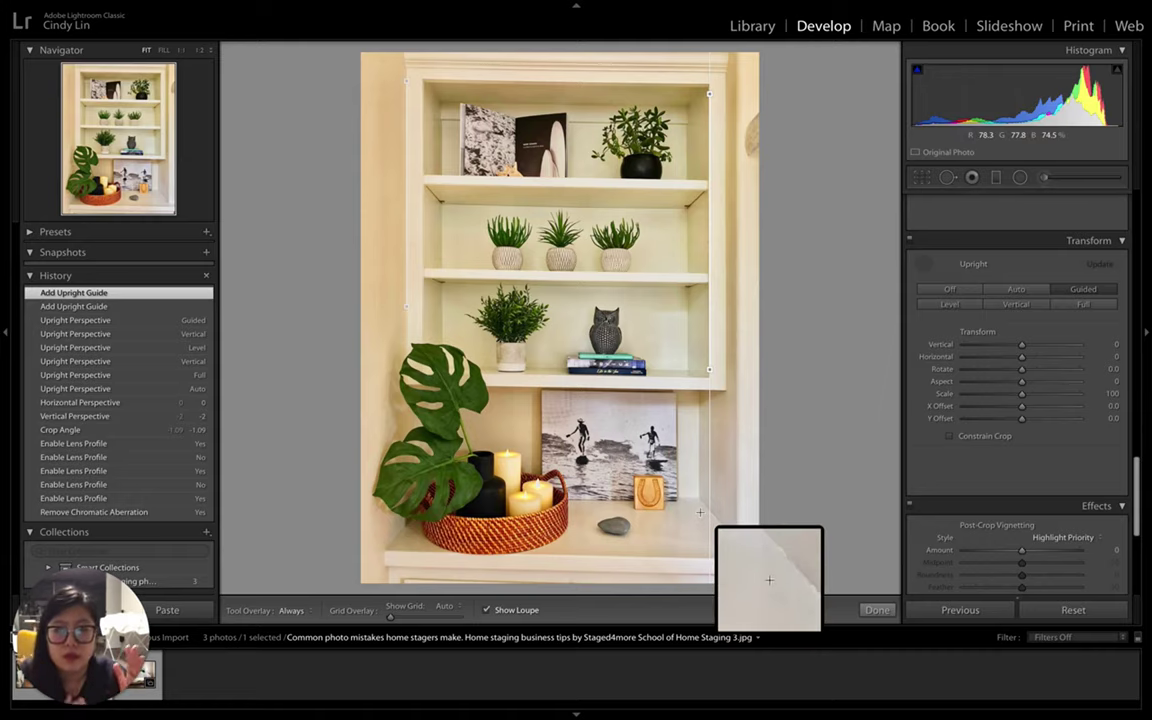
Compare the Auto and Full Upright perspective corrections on the bookshelf photo, and apply Auto
left_click(1014, 292)
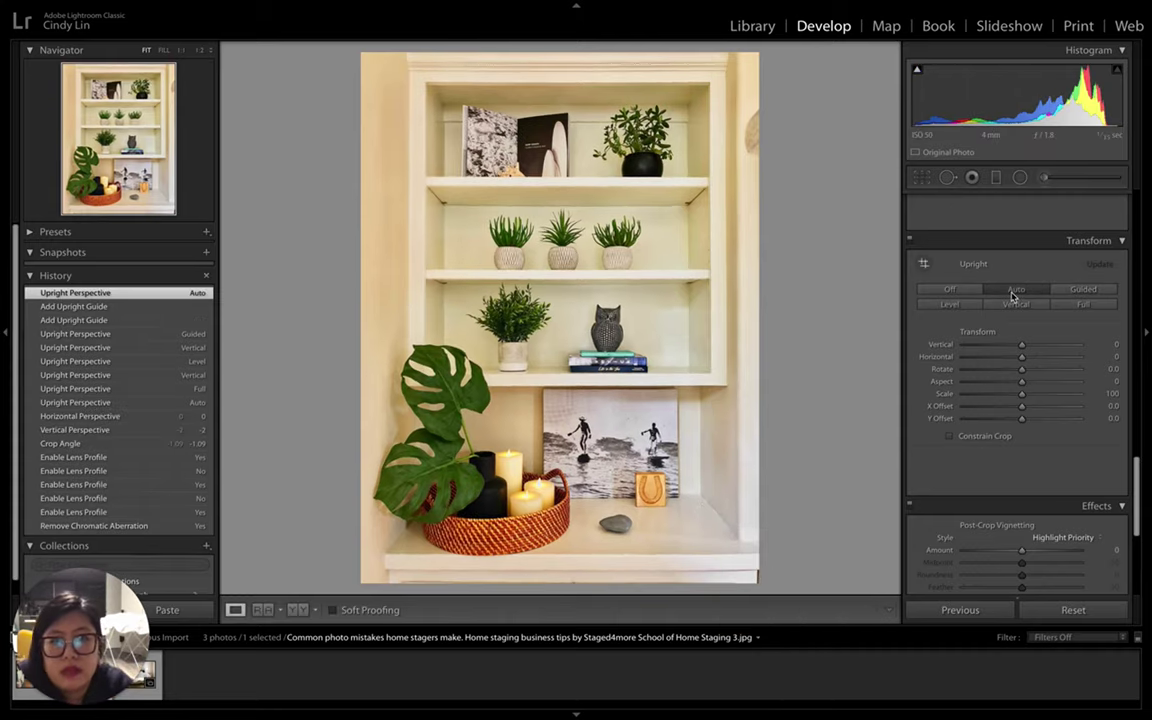
left_click(1080, 306)
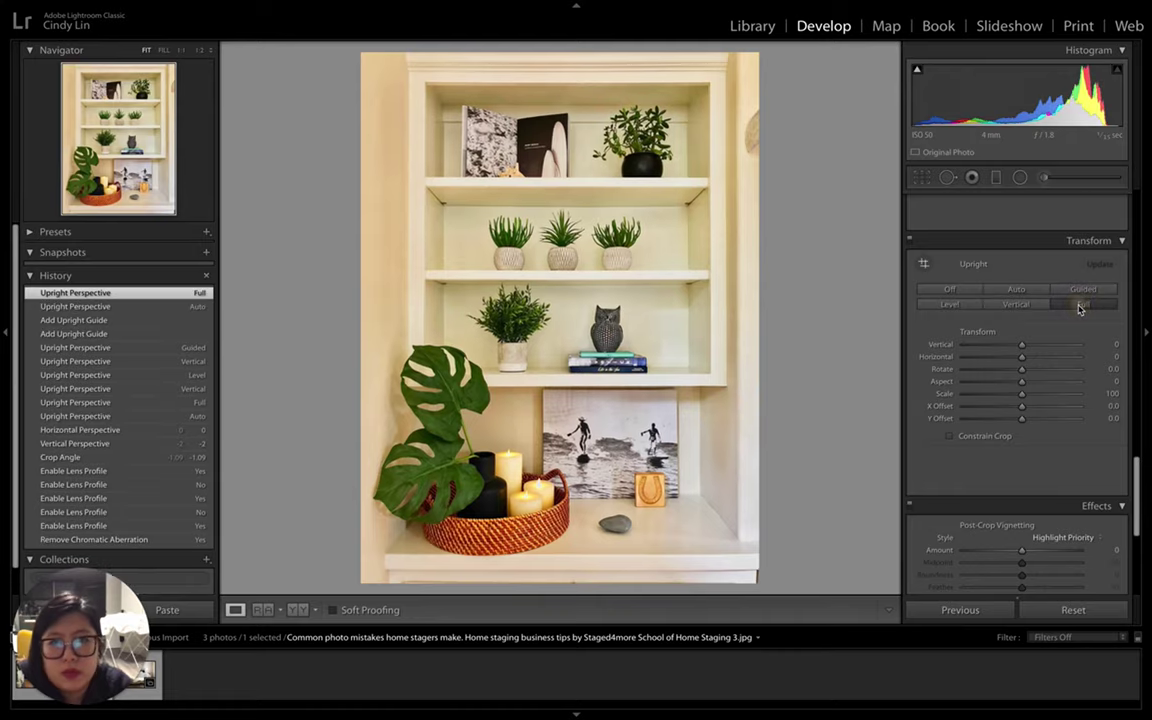
left_click(1024, 292)
Start cropping the photo, set the crop angle to 0.01 and extend the crop frame at its lower-left corner
key("r")
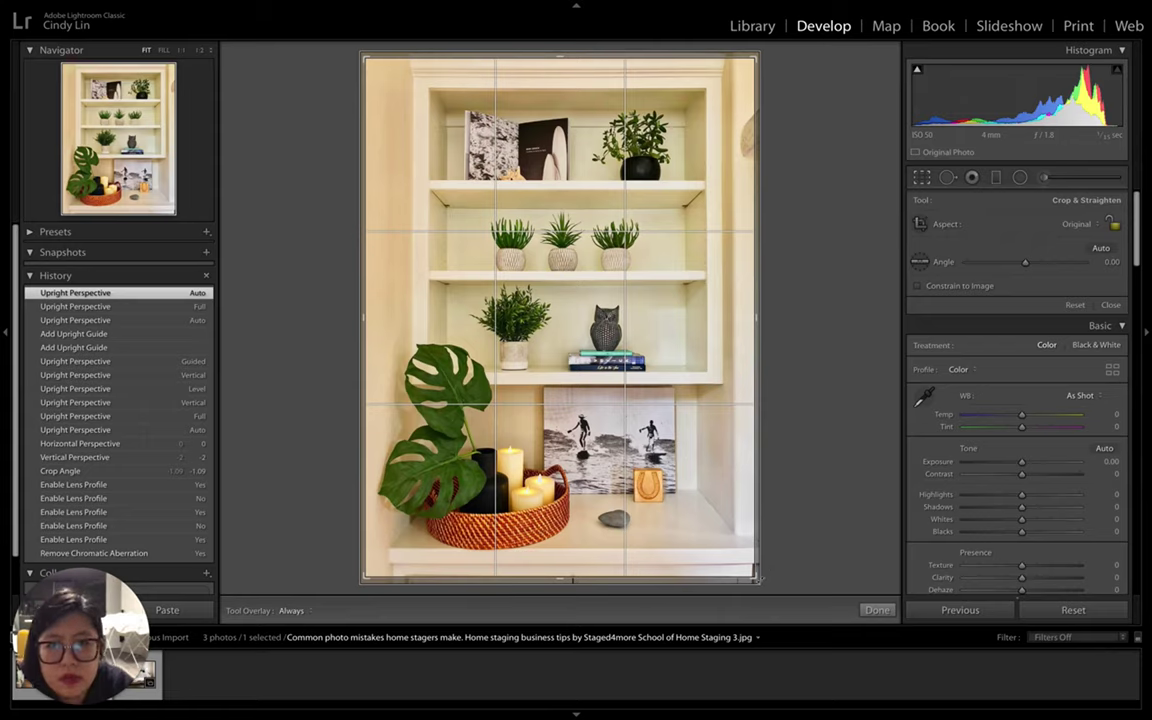
left_click_drag(757, 578, 759, 580)
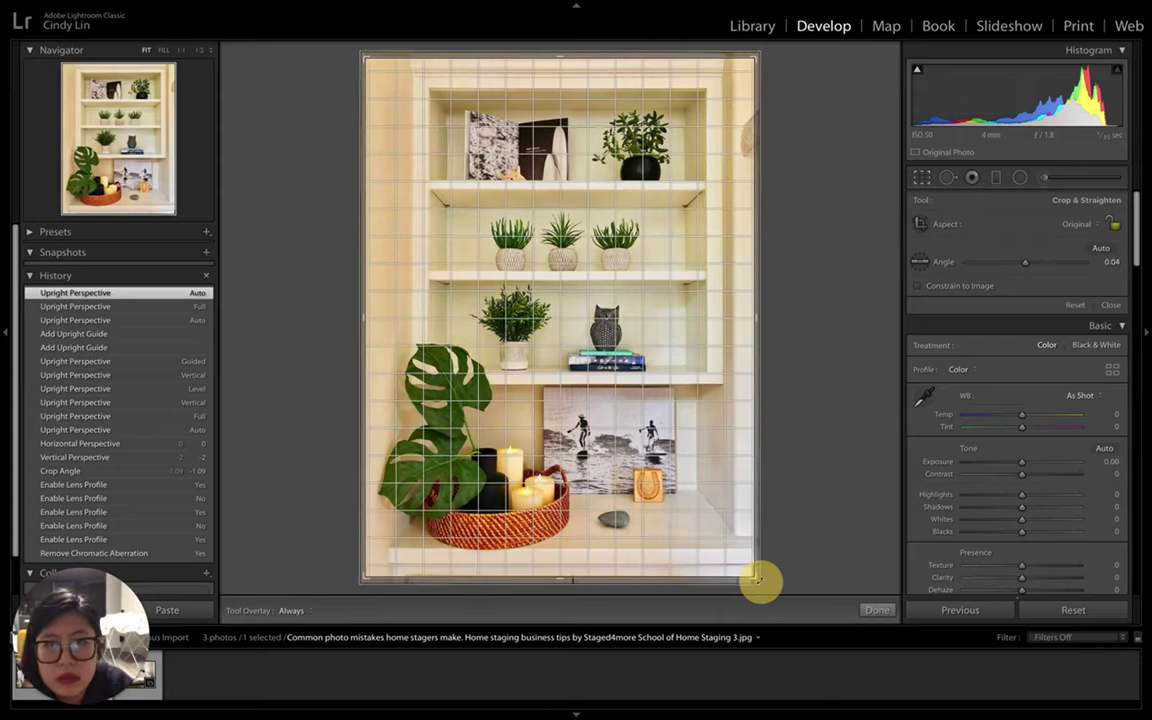
left_click_drag(760, 580, 759, 582)
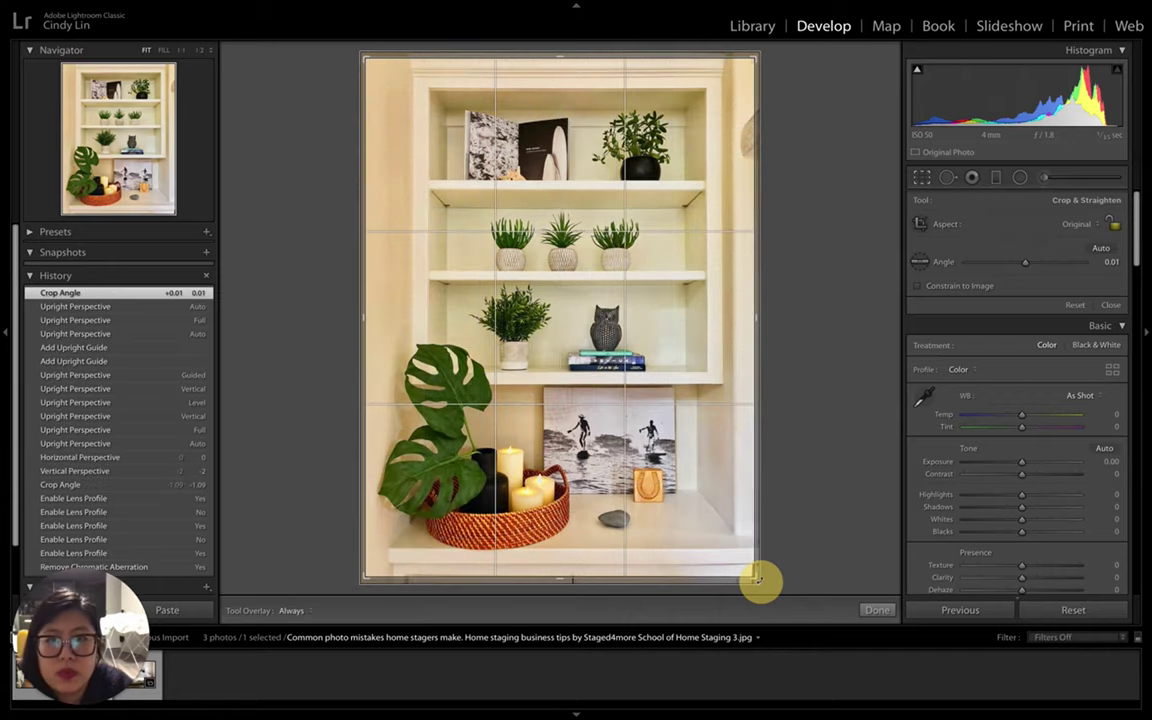
left_click(366, 577)
mouse_move(366, 577)
left_mouse_down()
mouse_move(419, 553)
mouse_move(442, 566)
mouse_move(476, 456)
mouse_move(391, 458)
mouse_move(389, 527)
mouse_move(467, 540)
mouse_move(419, 561)
mouse_move(350, 527)
mouse_move(357, 586)
mouse_move(378, 577)
mouse_move(355, 586)
left_mouse_up()
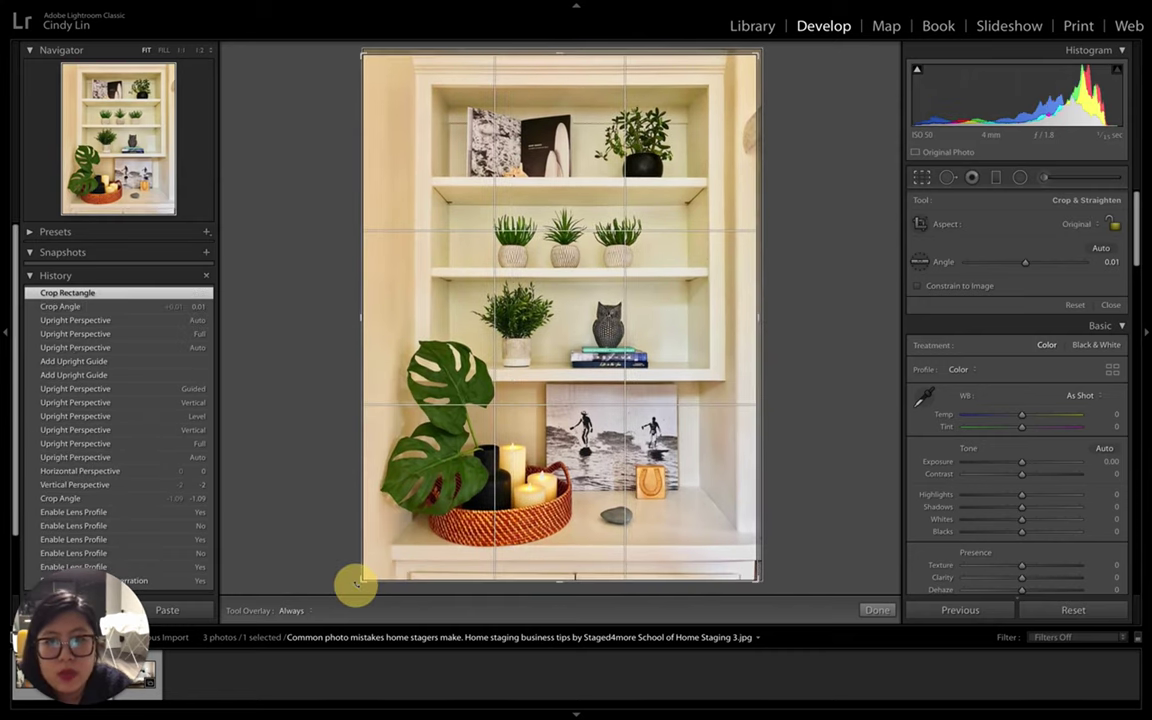
Try the Original and 1 x 1 crop aspect ratios, and set the crop aspect to As Shot
left_click(1078, 224)
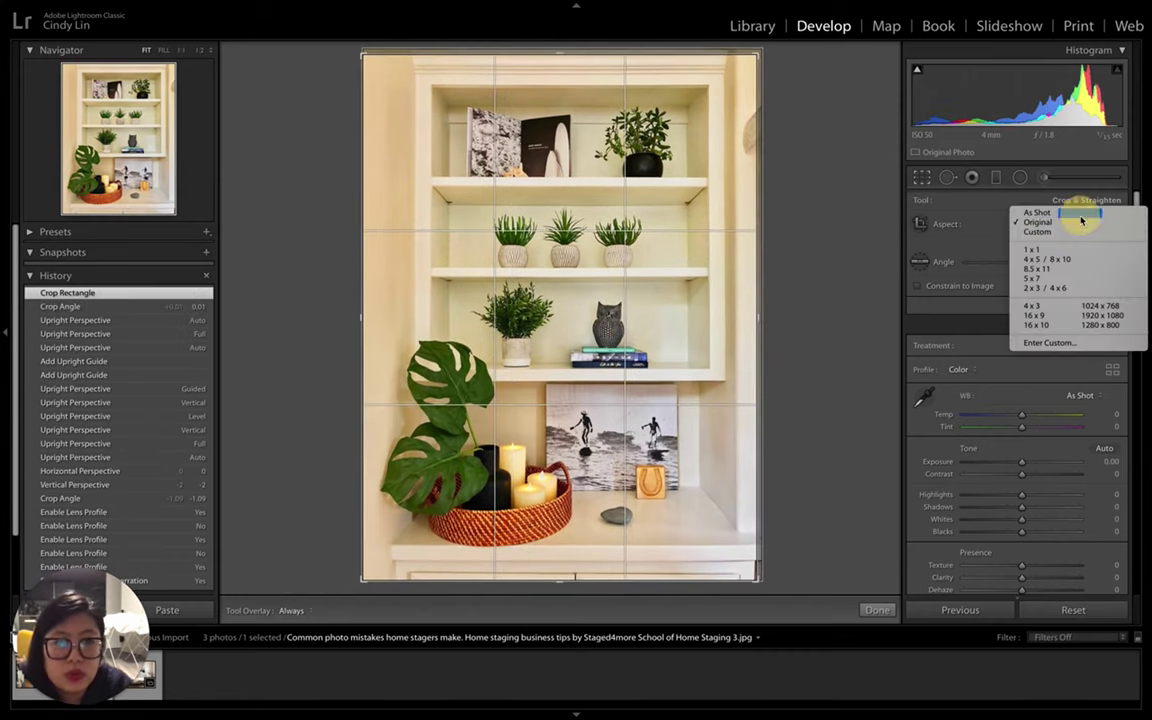
left_click(1080, 222)
left_click(1078, 226)
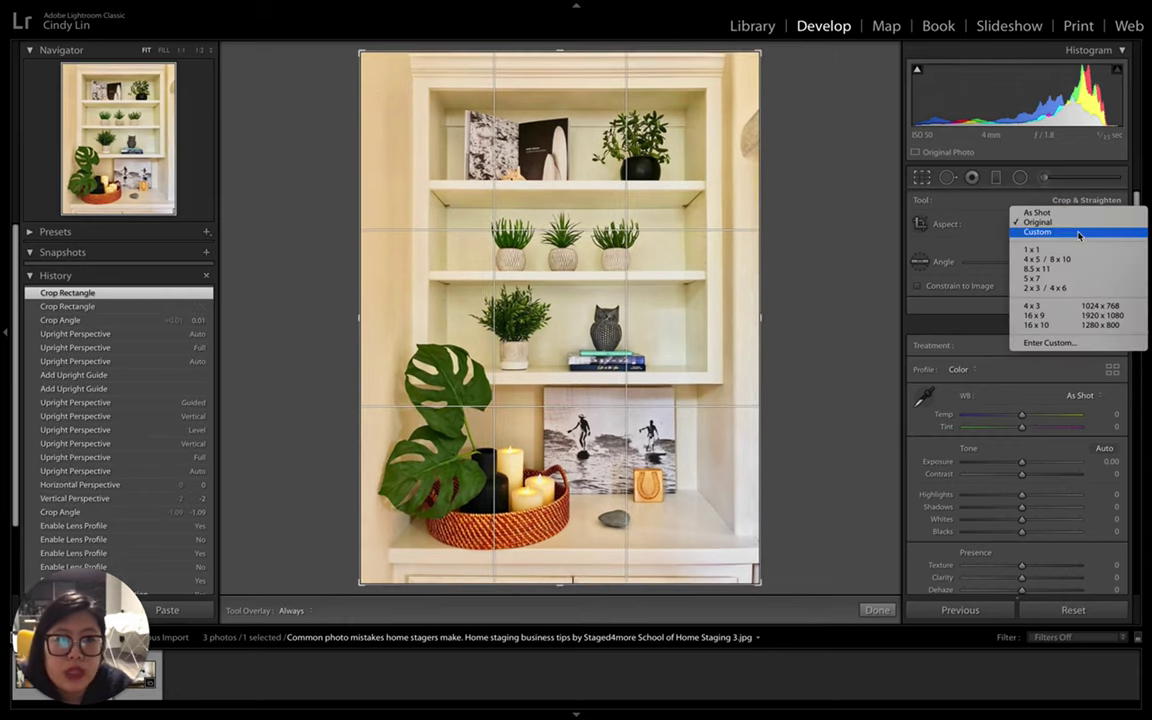
left_click(1075, 251)
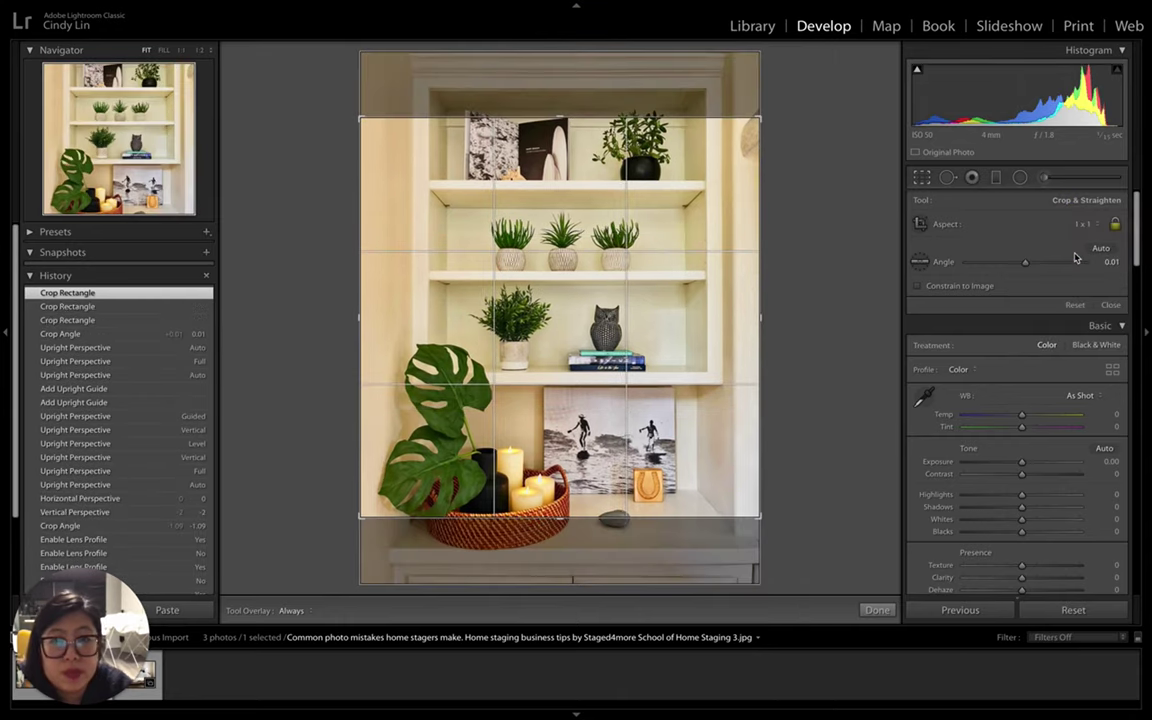
left_click(1084, 227)
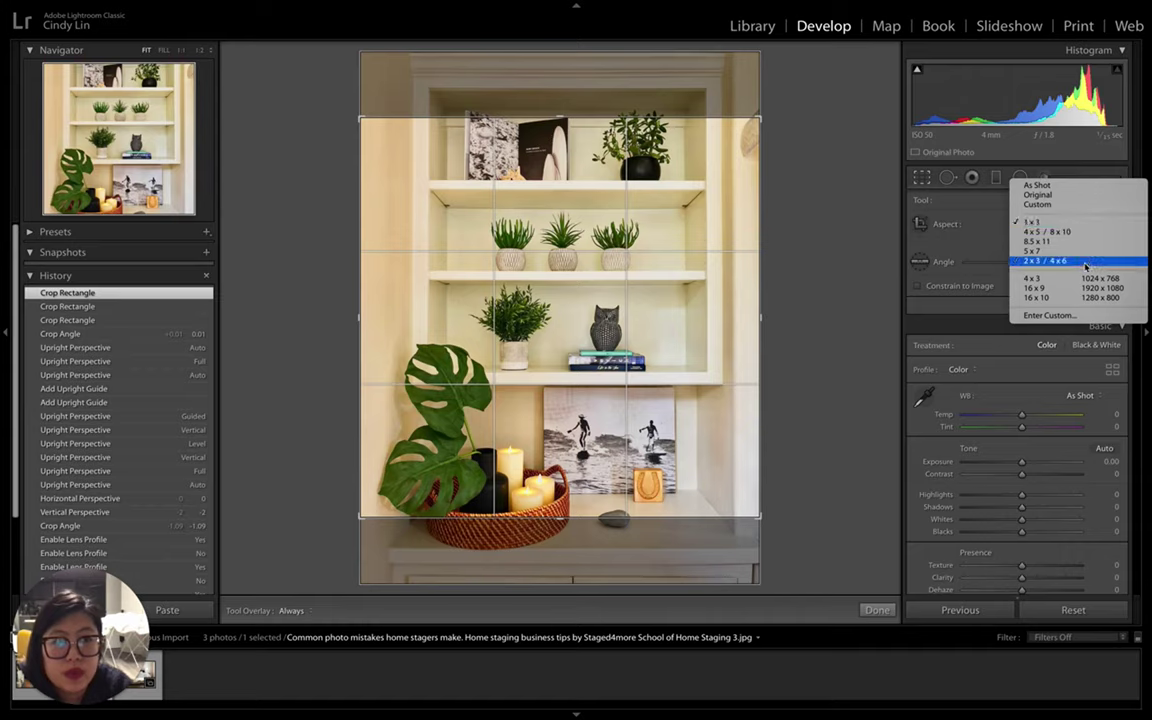
left_click(1075, 186)
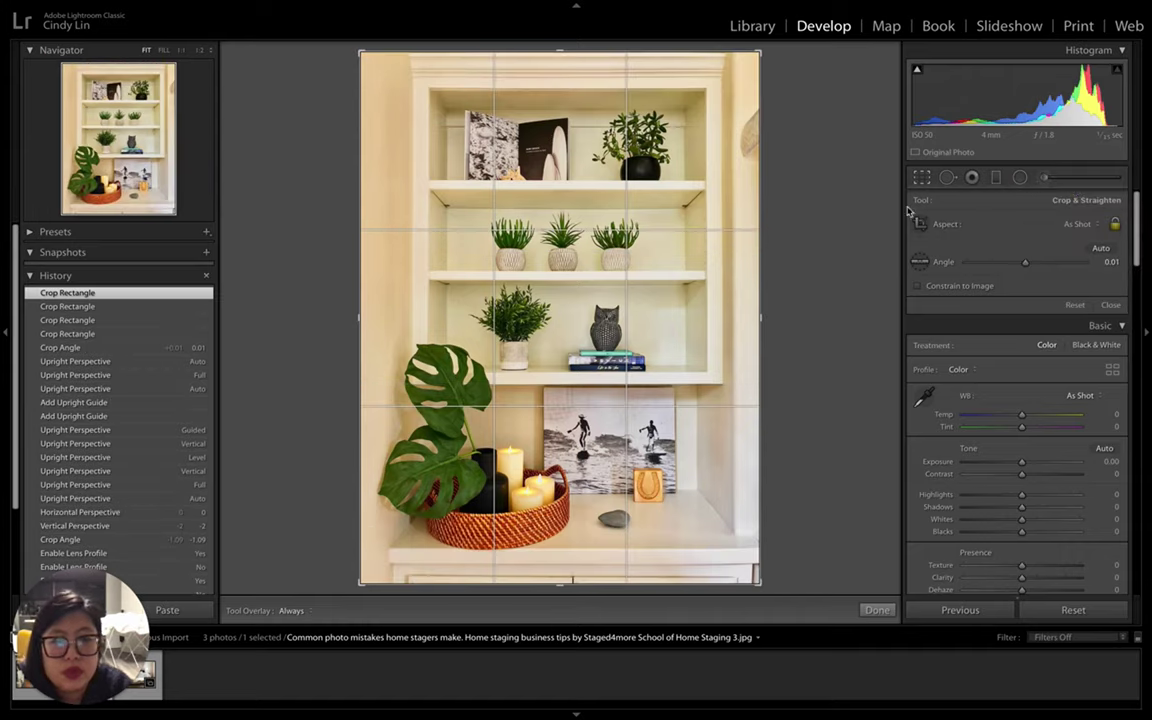
Unlock and relock the crop's aspect ratio twice, leaving it constrained
left_click(1116, 226)
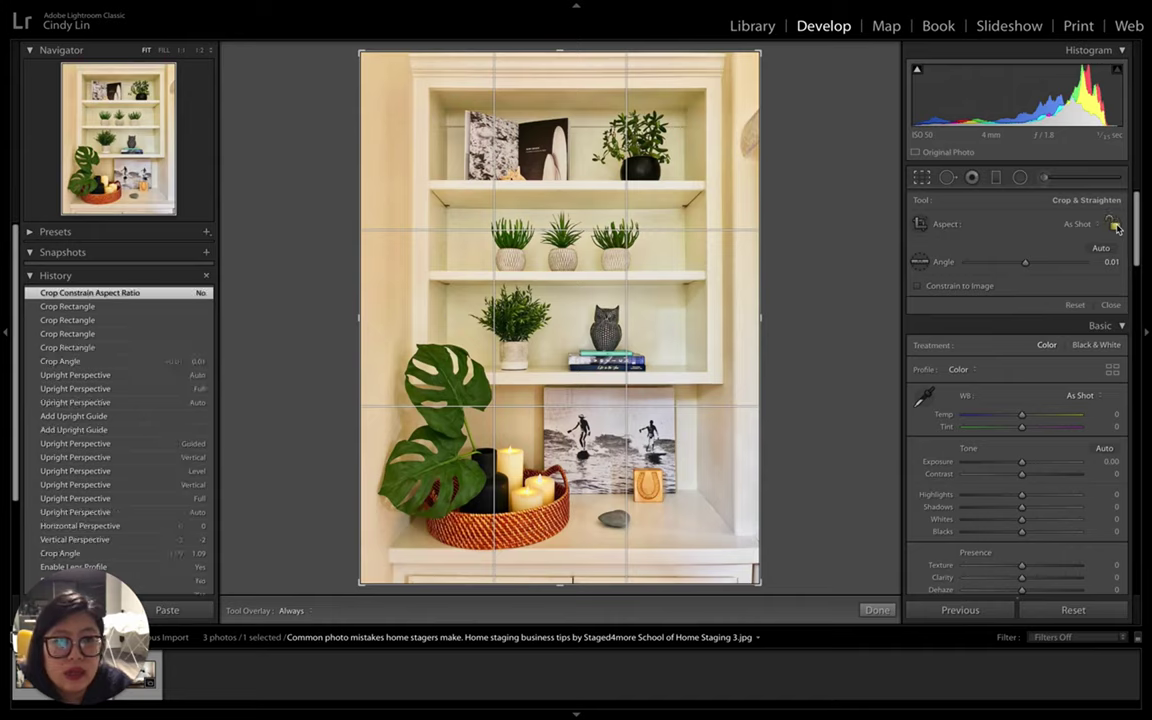
left_click(1116, 226)
left_click(1115, 225)
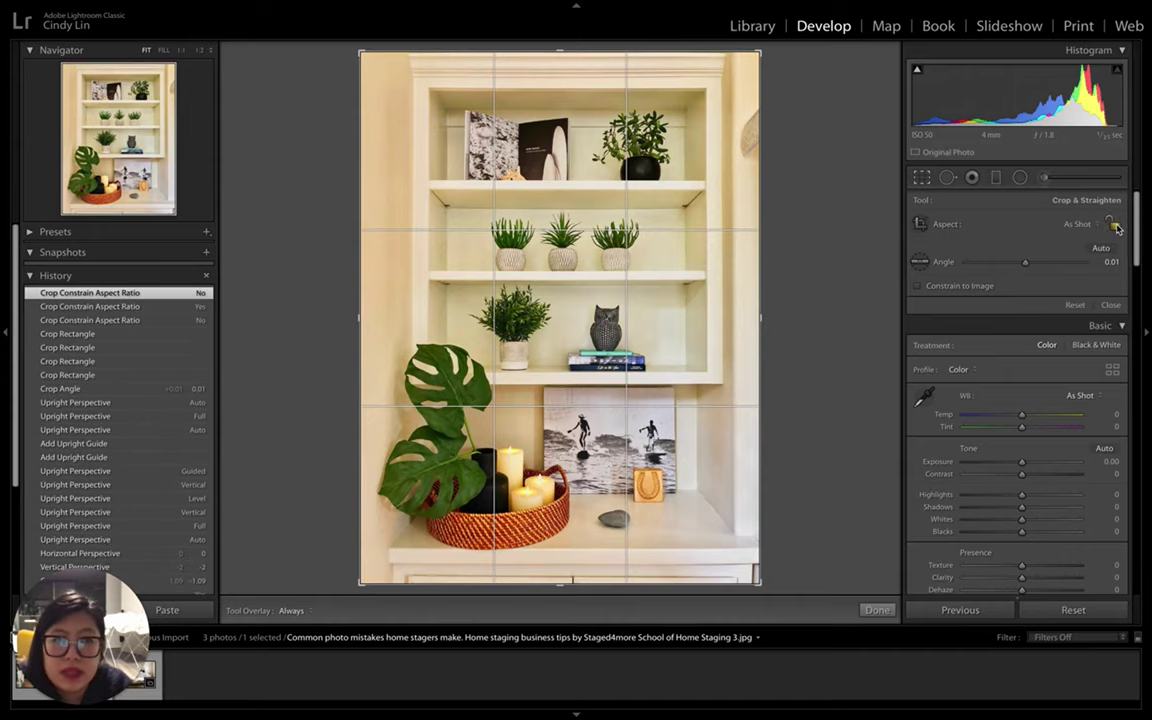
left_click(1115, 225)
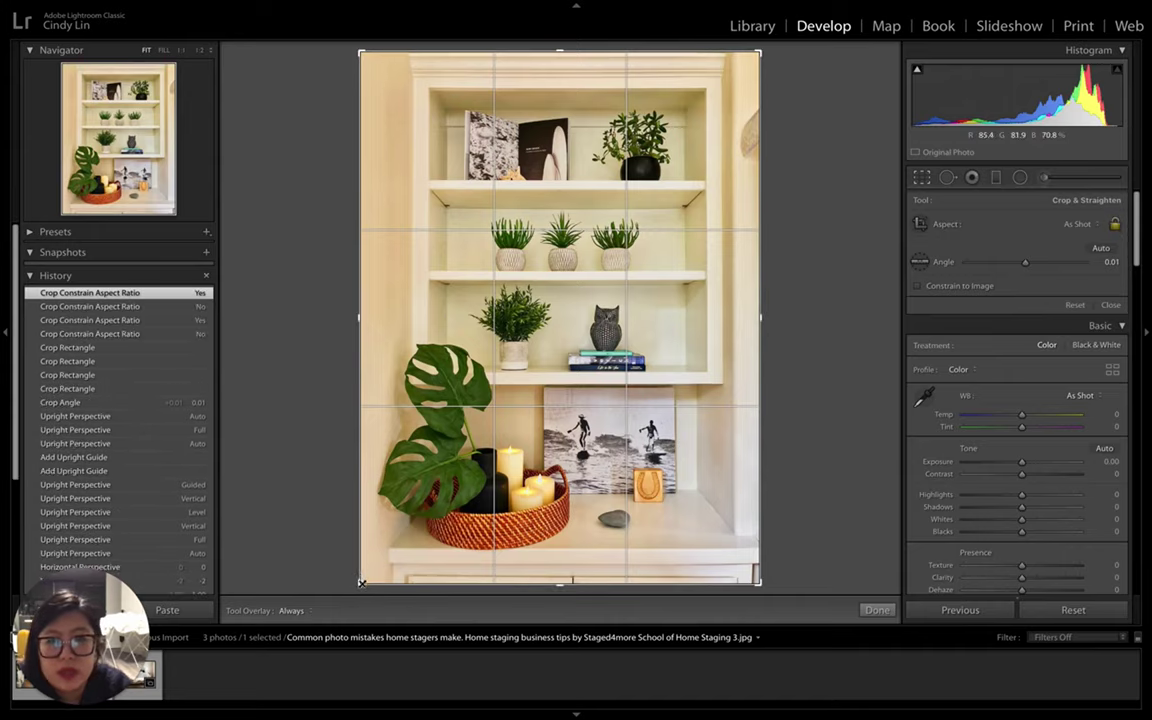
Crop the photo proportionally to cut off the cabinet below the bookcase counter and a strip of the left wall
left_click_drag(368, 571, 341, 604)
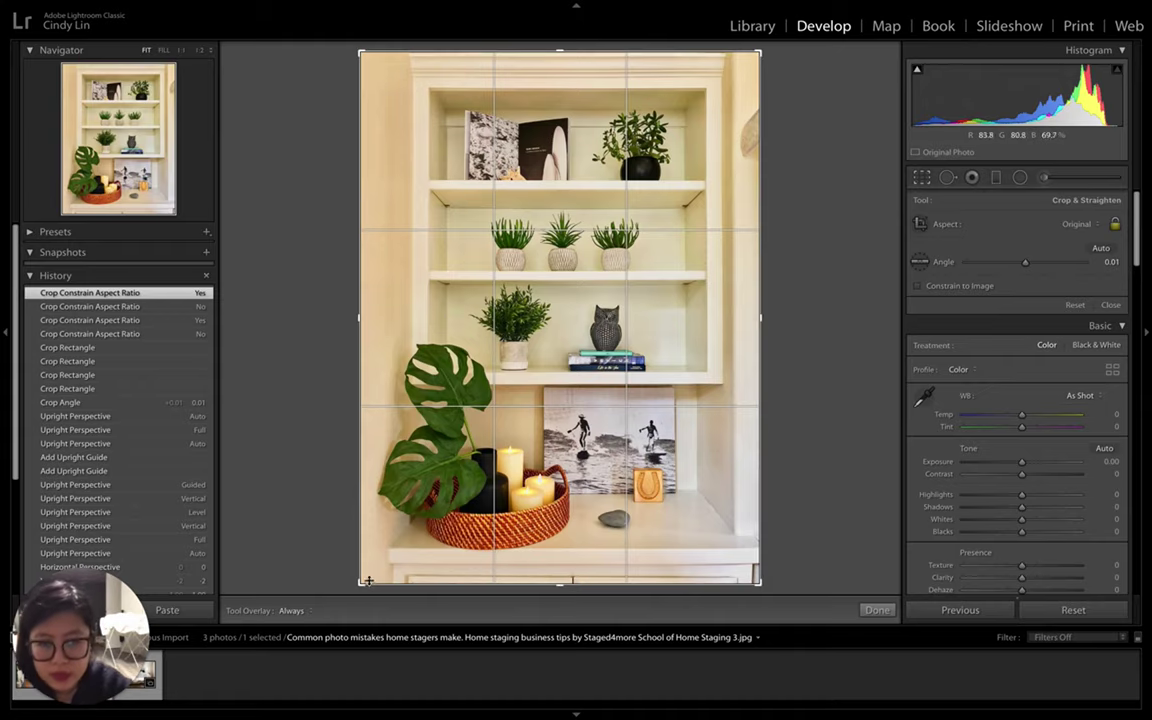
left_click_drag(326, 526, 371, 582)
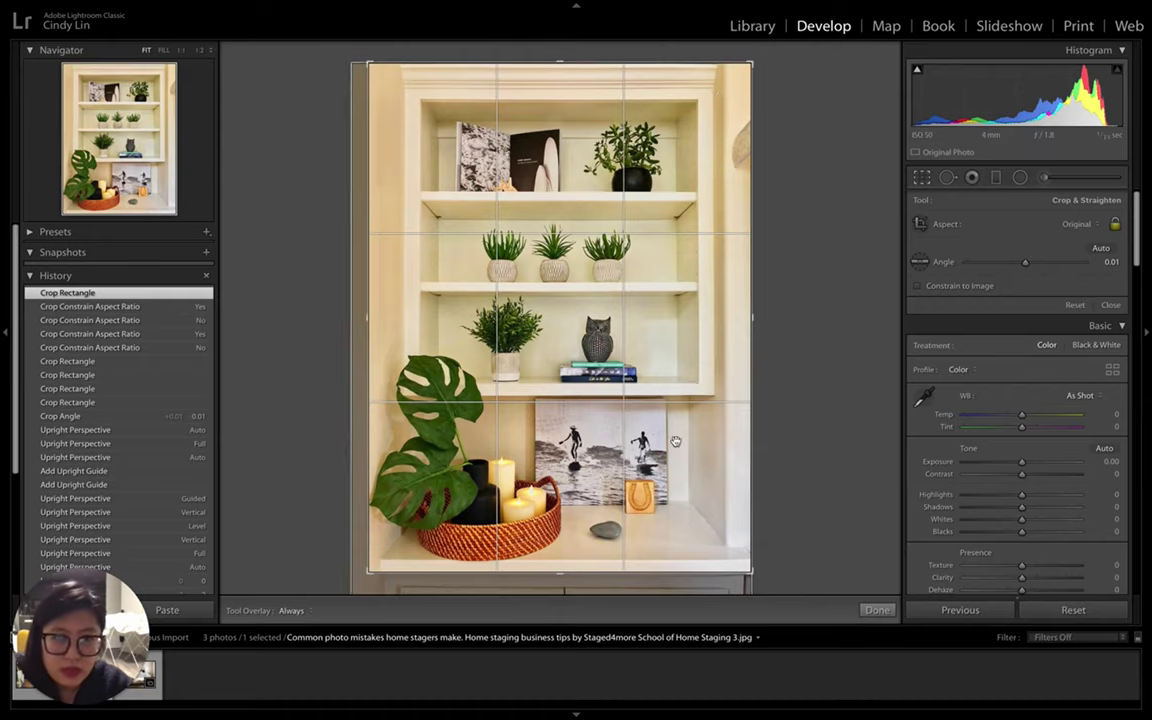
left_click(733, 484)
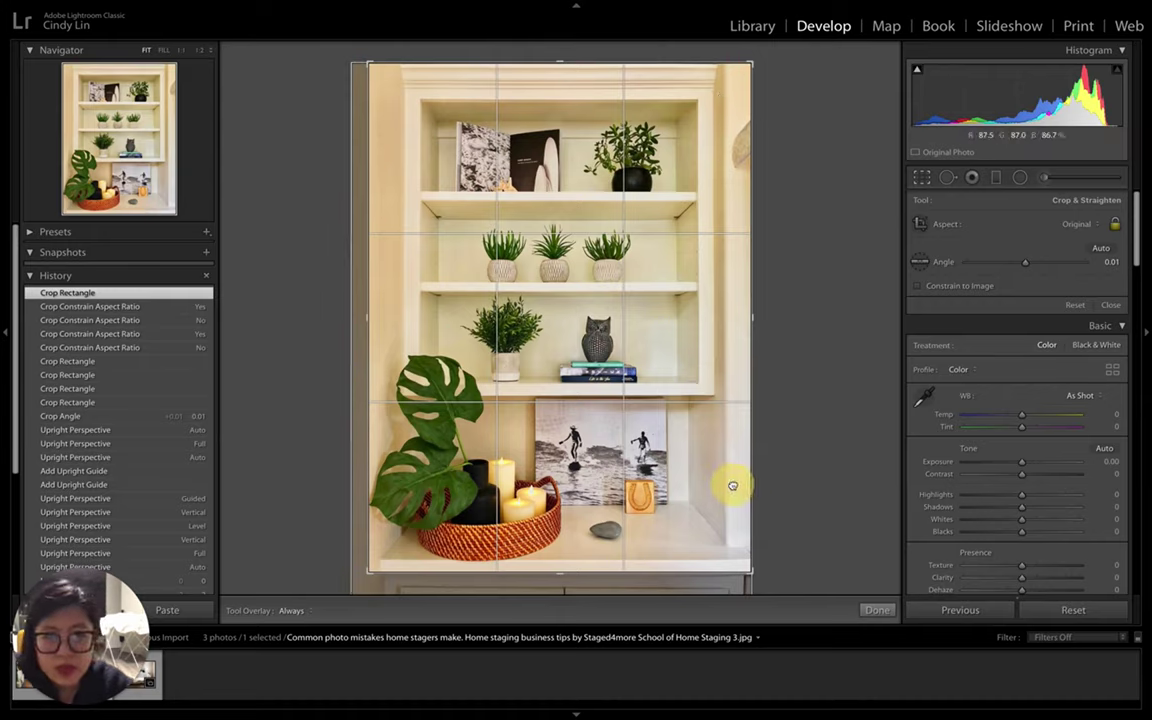
left_click_drag(733, 484, 730, 484)
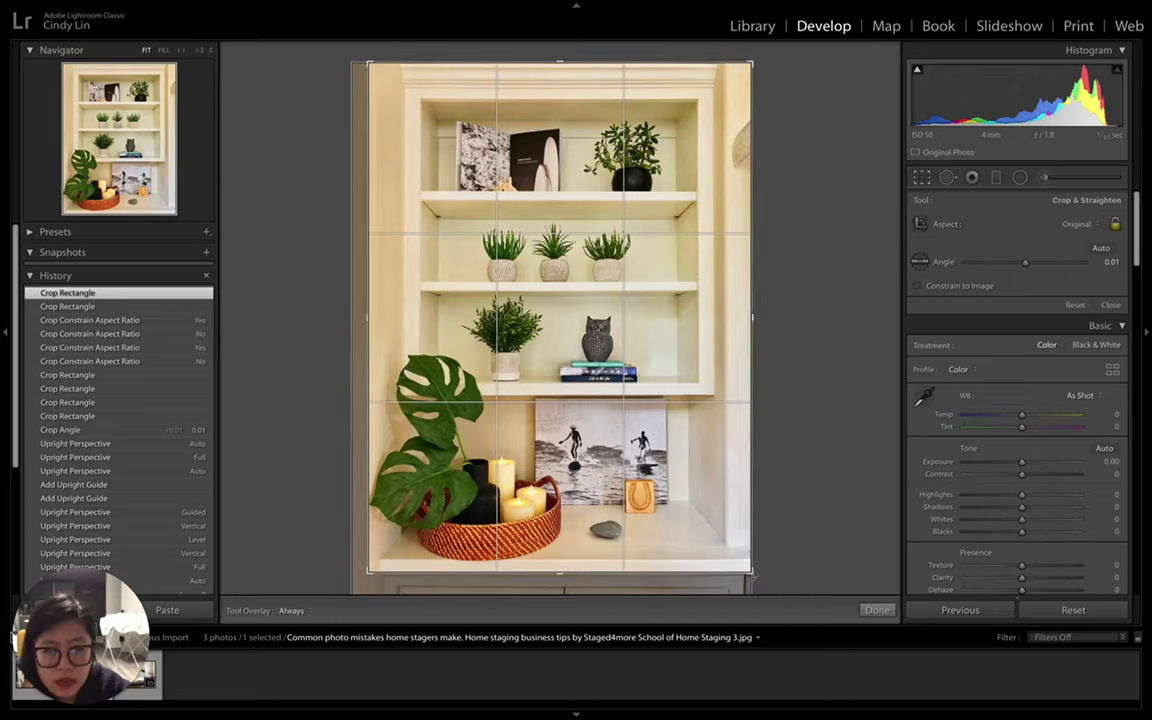
Straighten the crop to an angle of -0.17, fine-tune its lower-left corner and apply the crop
left_click_drag(753, 576, 754, 577)
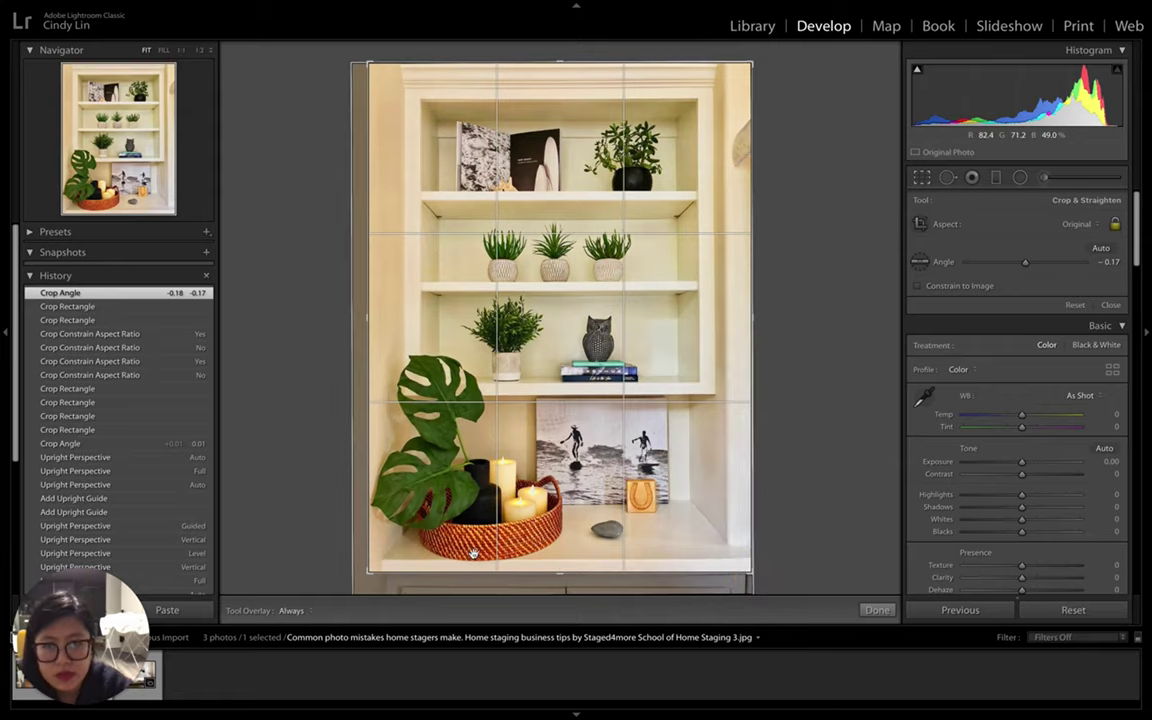
left_click_drag(372, 572, 372, 574)
key("Return")
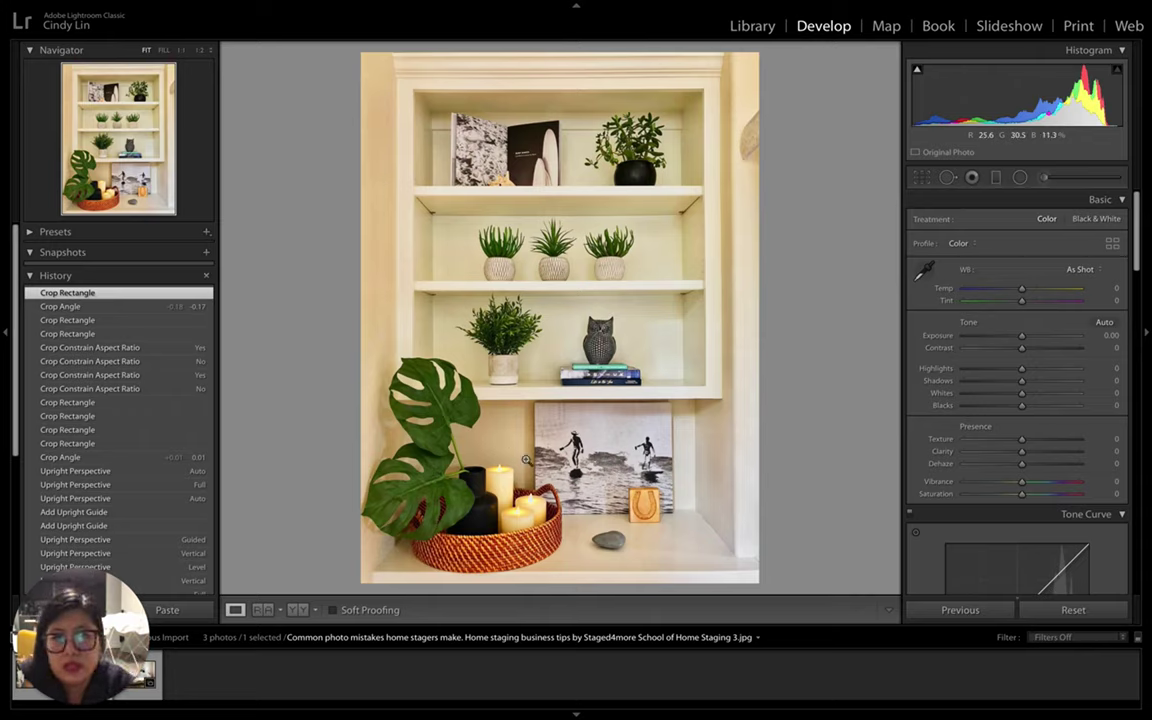
Apply Auto white balance, adjust it to a Custom Temp of -21 and Tint of +9, and set Exposure to +0.35
left_click(1079, 269)
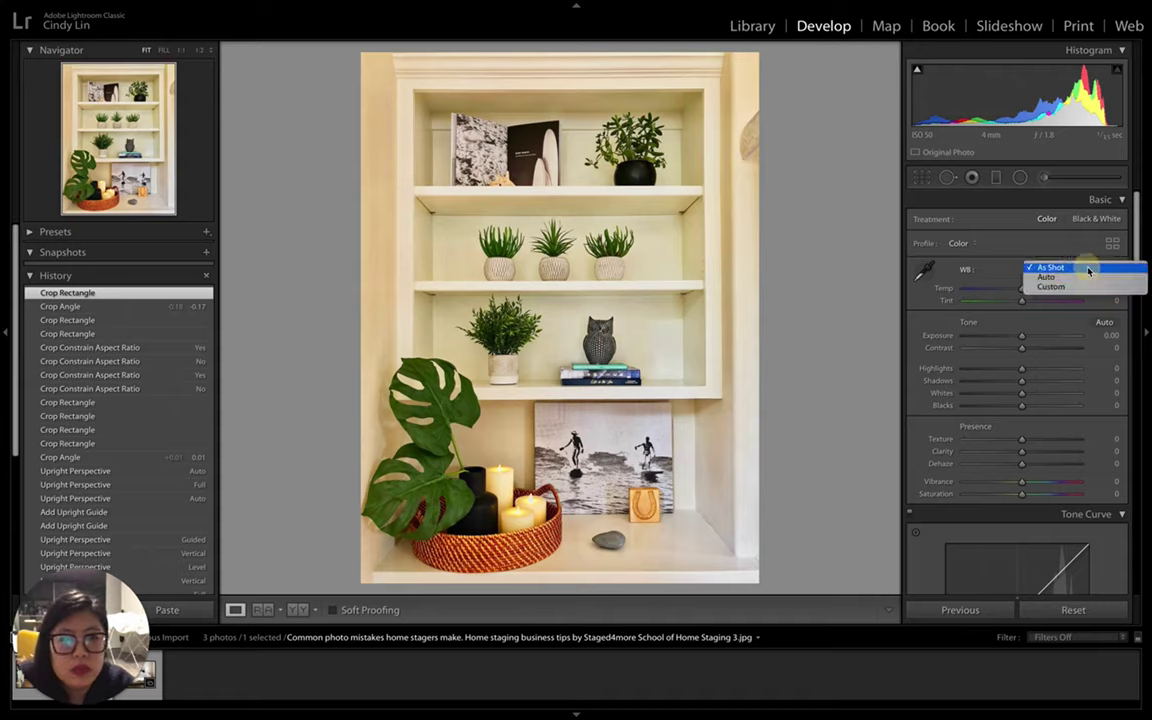
left_click(1084, 280)
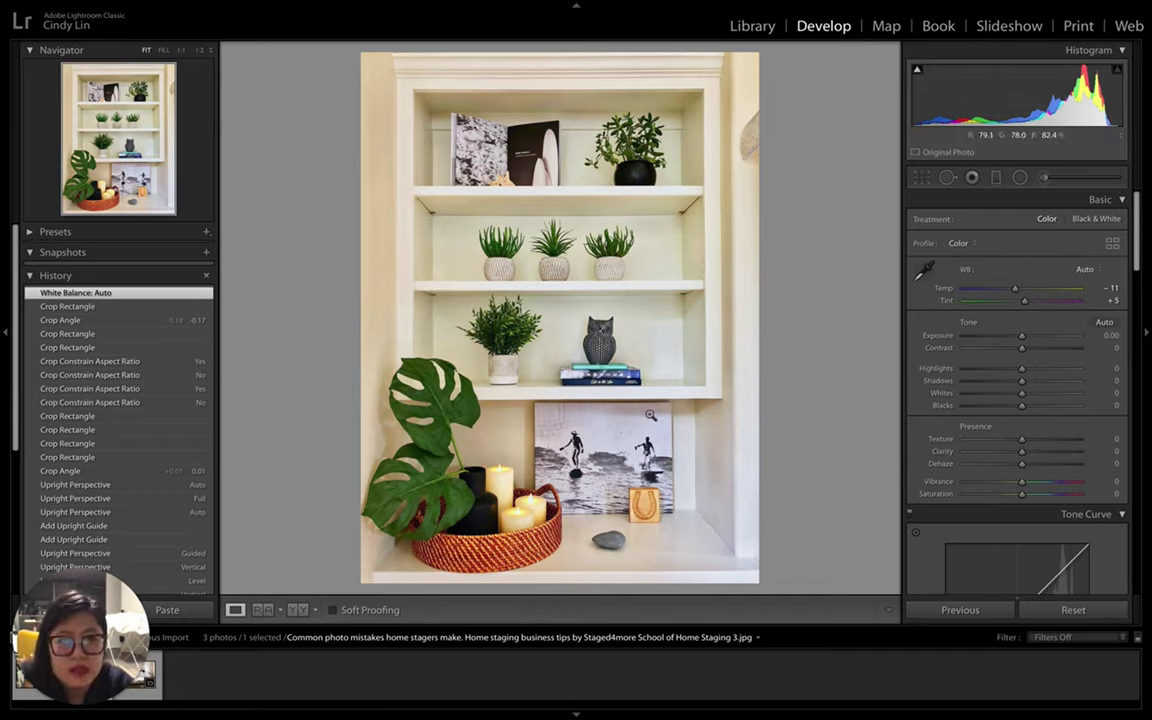
left_click(1086, 270)
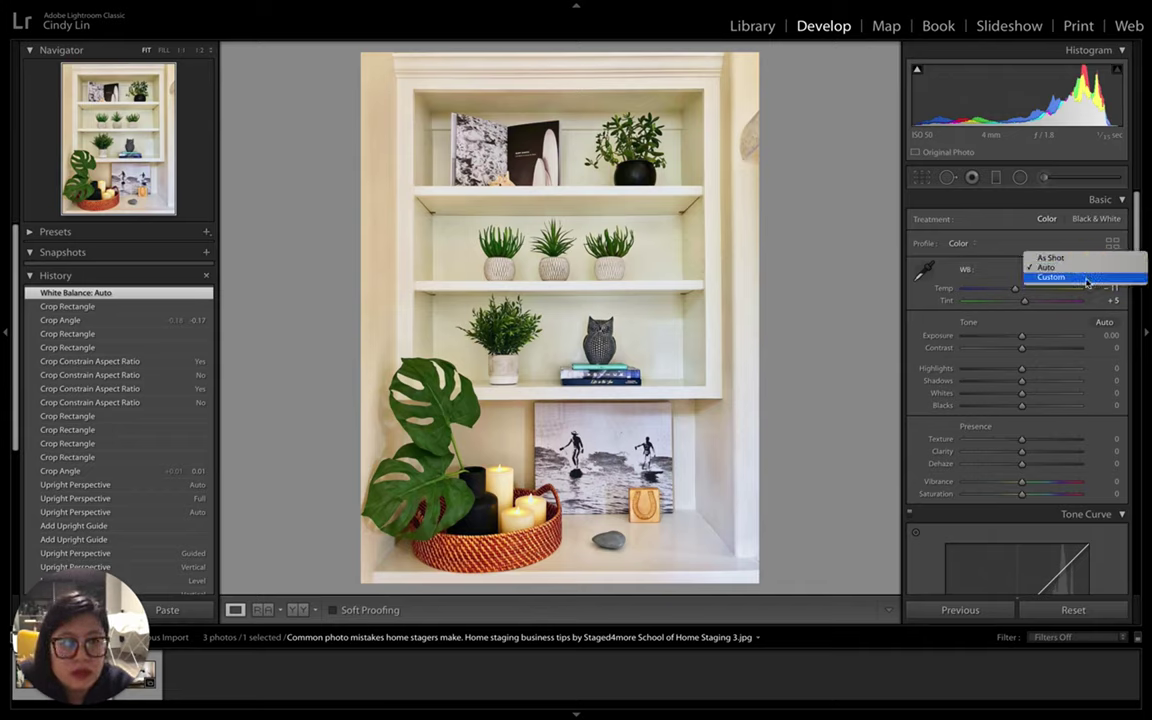
left_click(1088, 276)
left_click(1088, 274)
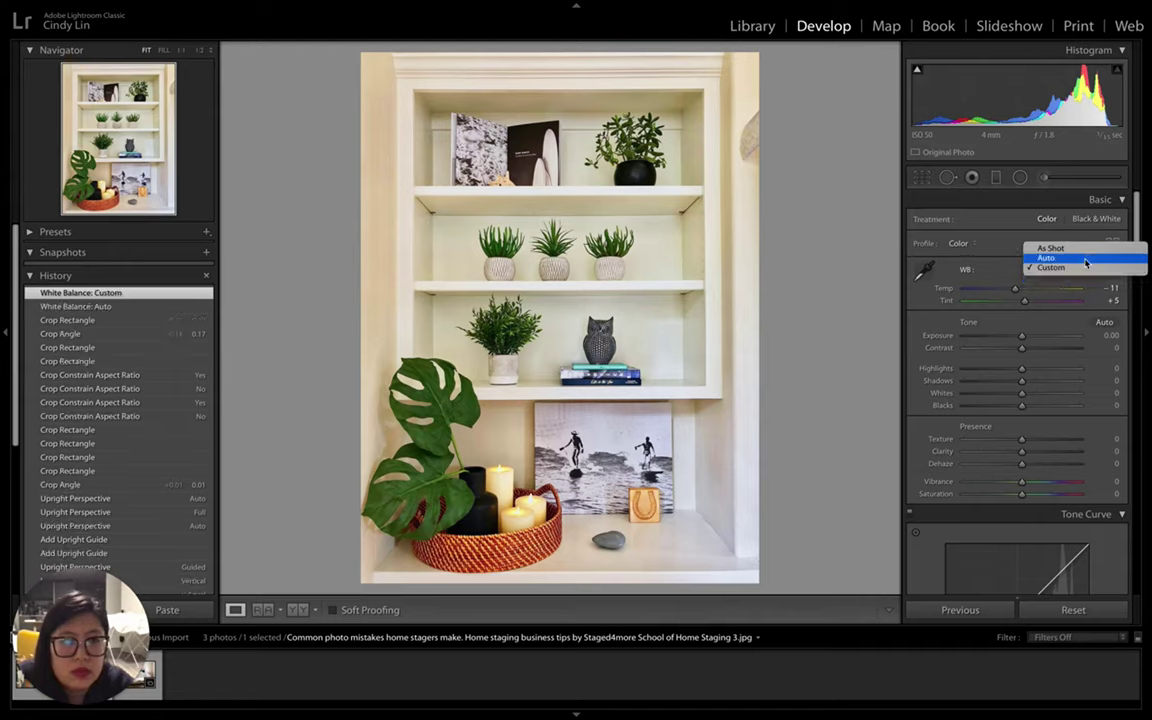
left_click(998, 309)
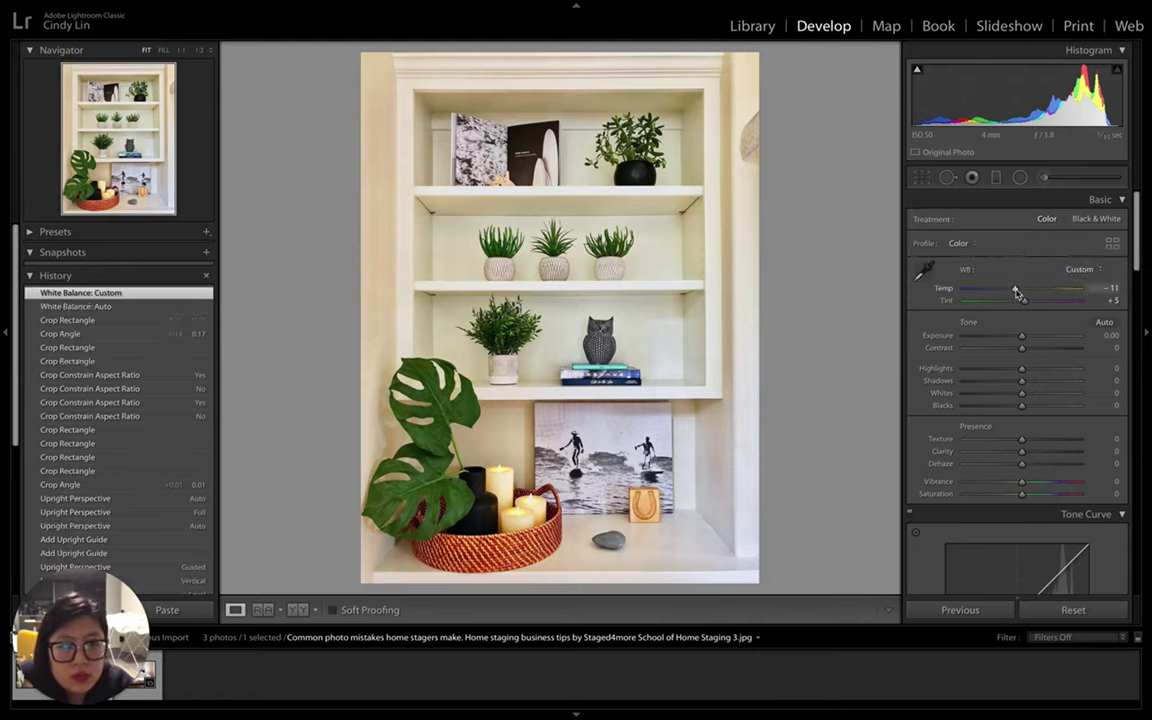
left_click_drag(1016, 291, 1024, 340)
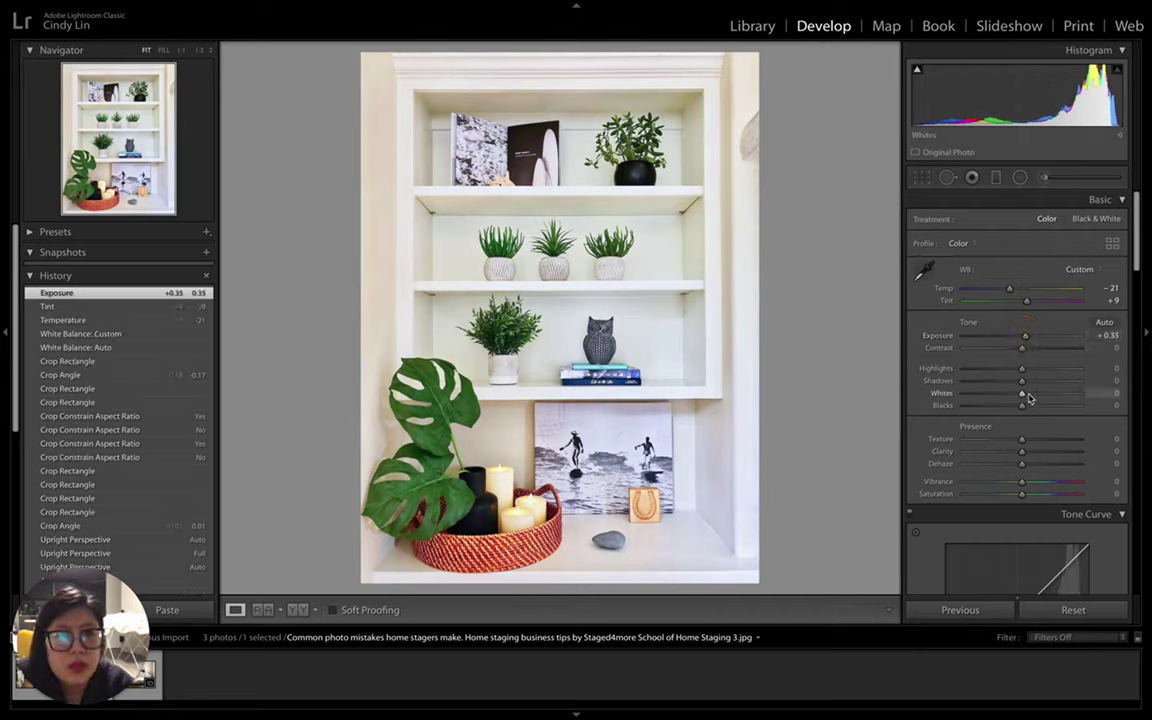
Set Contrast to +3, Clarity to +6 and Blacks to +1, trying Highlights at +1 and resetting it to 0
mouse_move(1021, 348)
left_mouse_down()
mouse_move(1009, 349)
mouse_move(1101, 371)
mouse_move(1059, 347)
mouse_move(990, 337)
mouse_move(1023, 349)
mouse_move(1021, 373)
left_mouse_up()
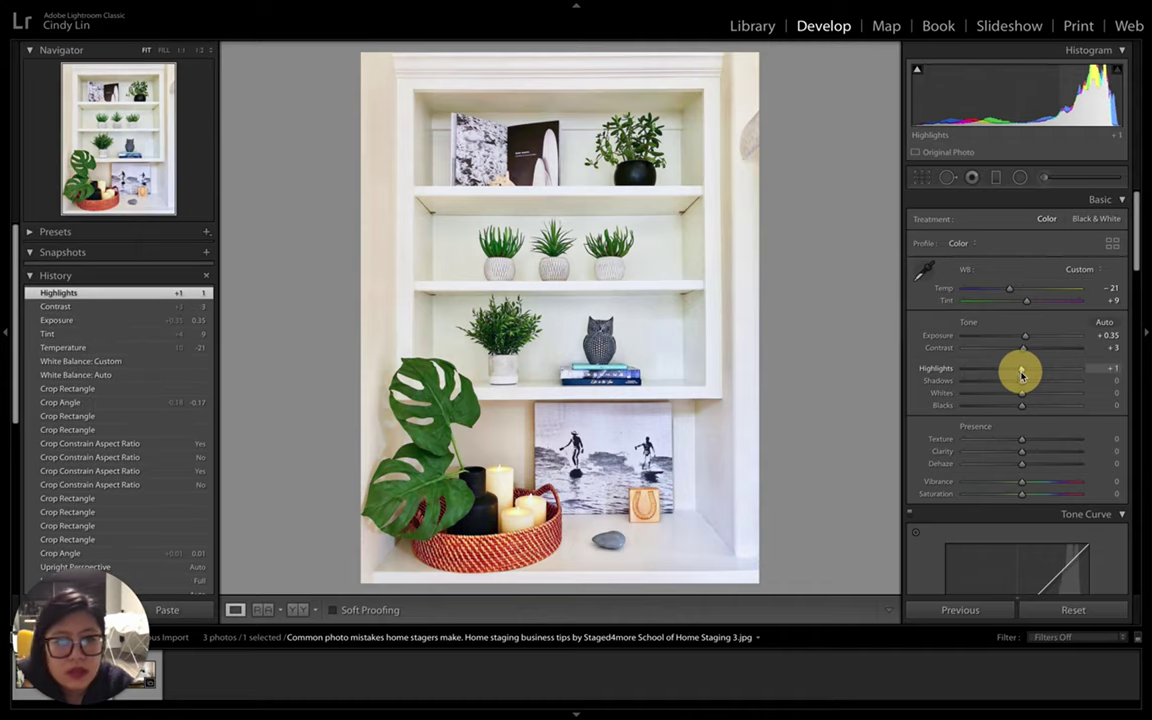
double_click(1021, 373)
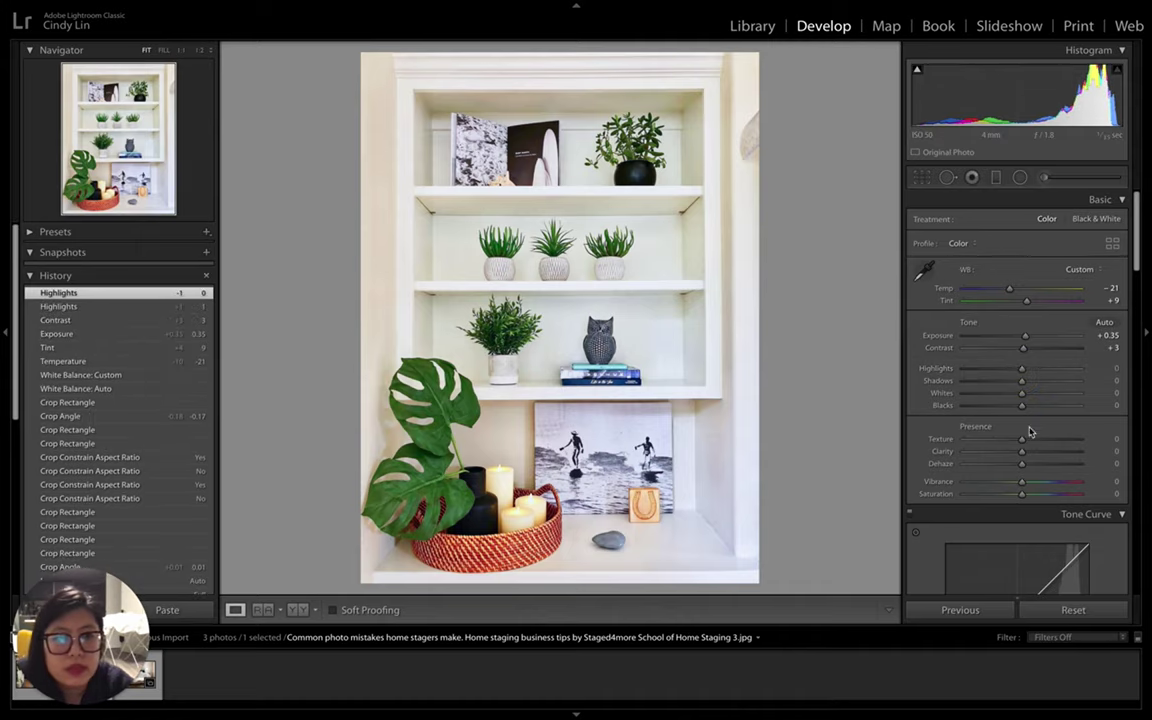
left_click_drag(1022, 455, 1026, 456)
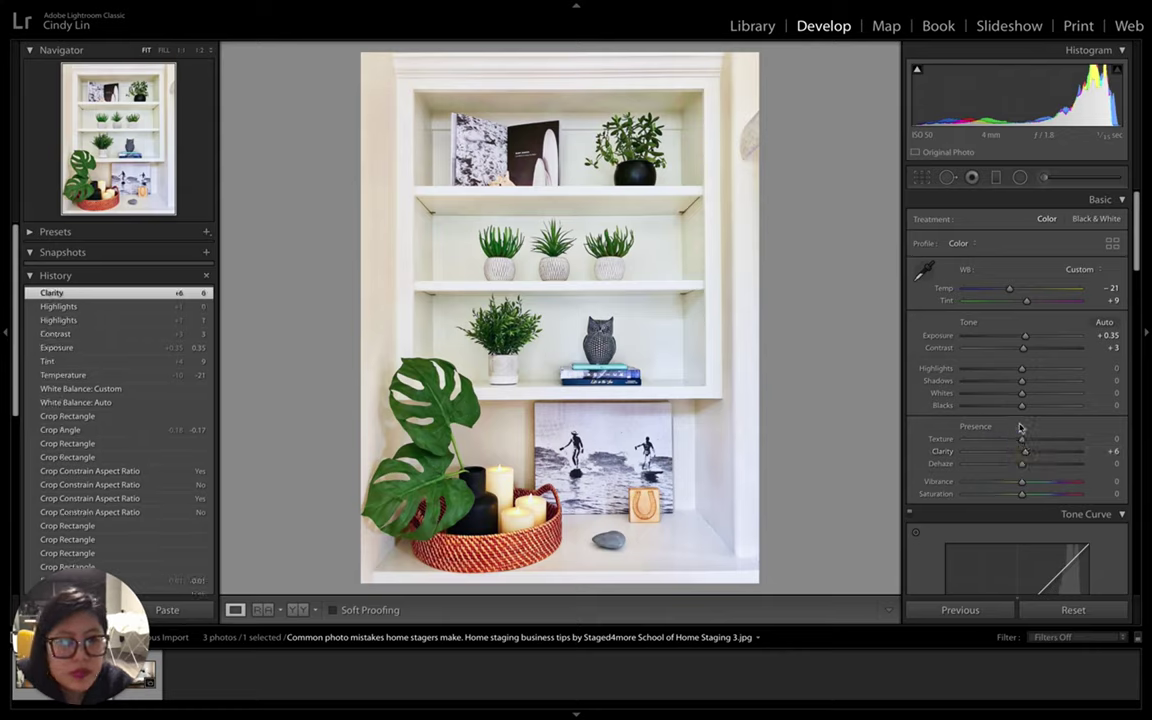
left_click_drag(1021, 410, 1022, 409)
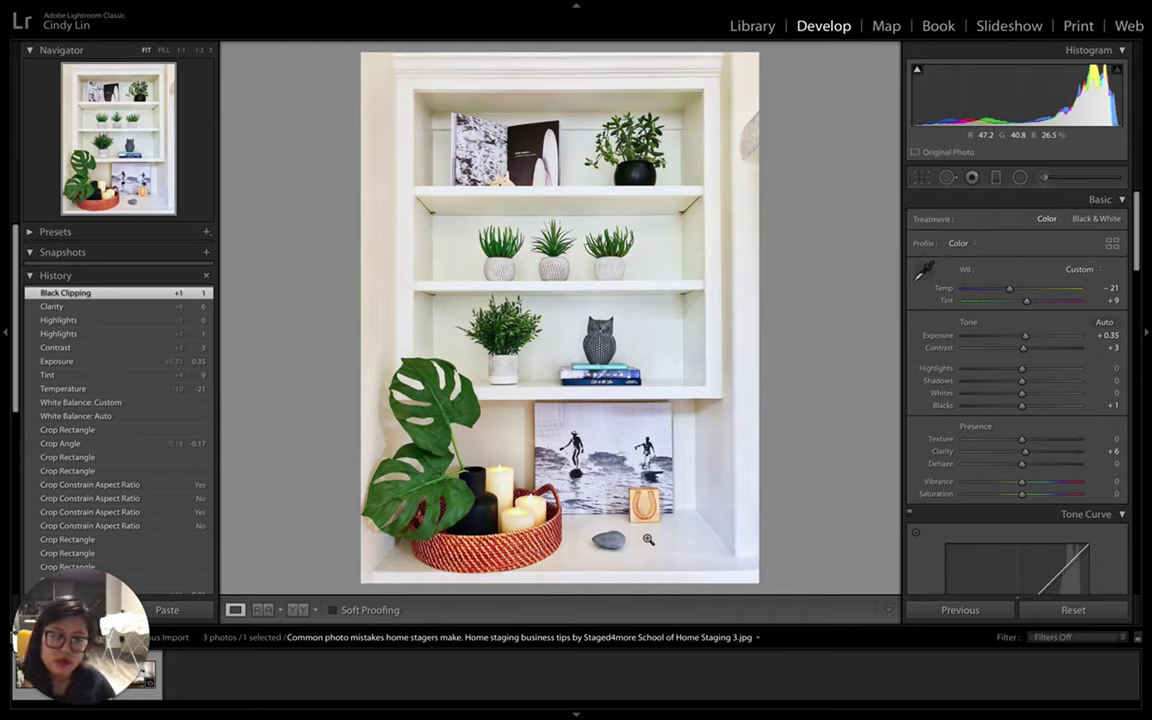
Compare the edited bookshelf photo with the original by resetting all develop settings and undoing the reset
left_click(1073, 610)
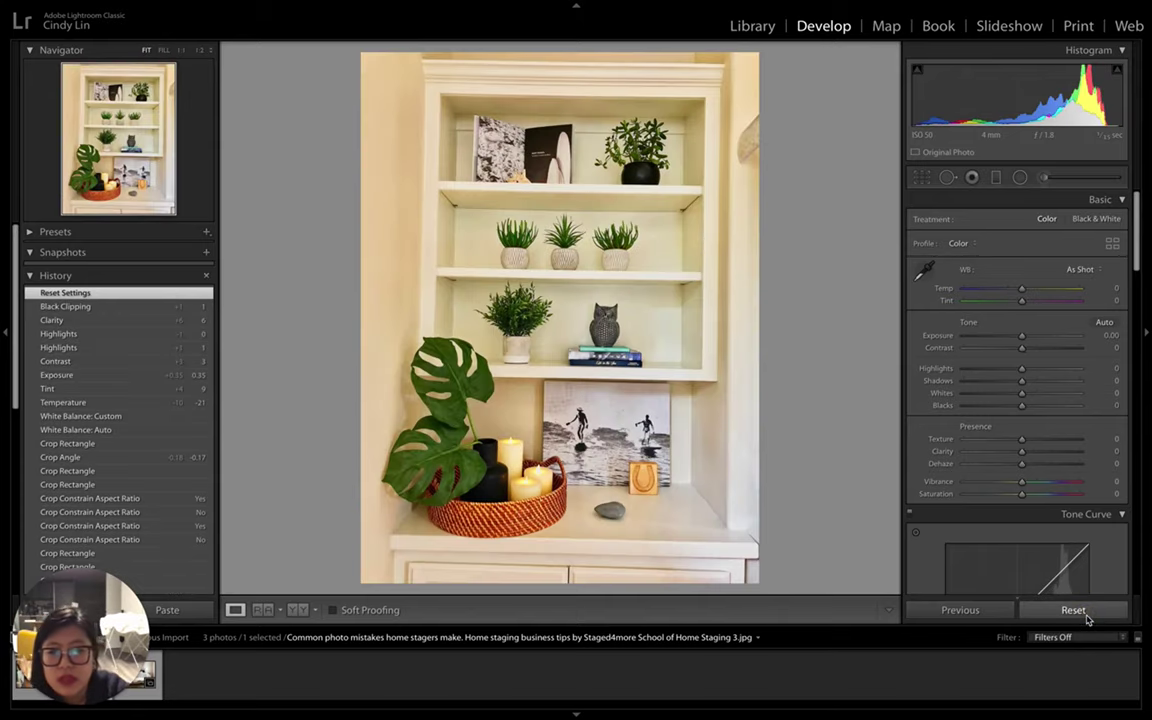
key("ctrl+z")
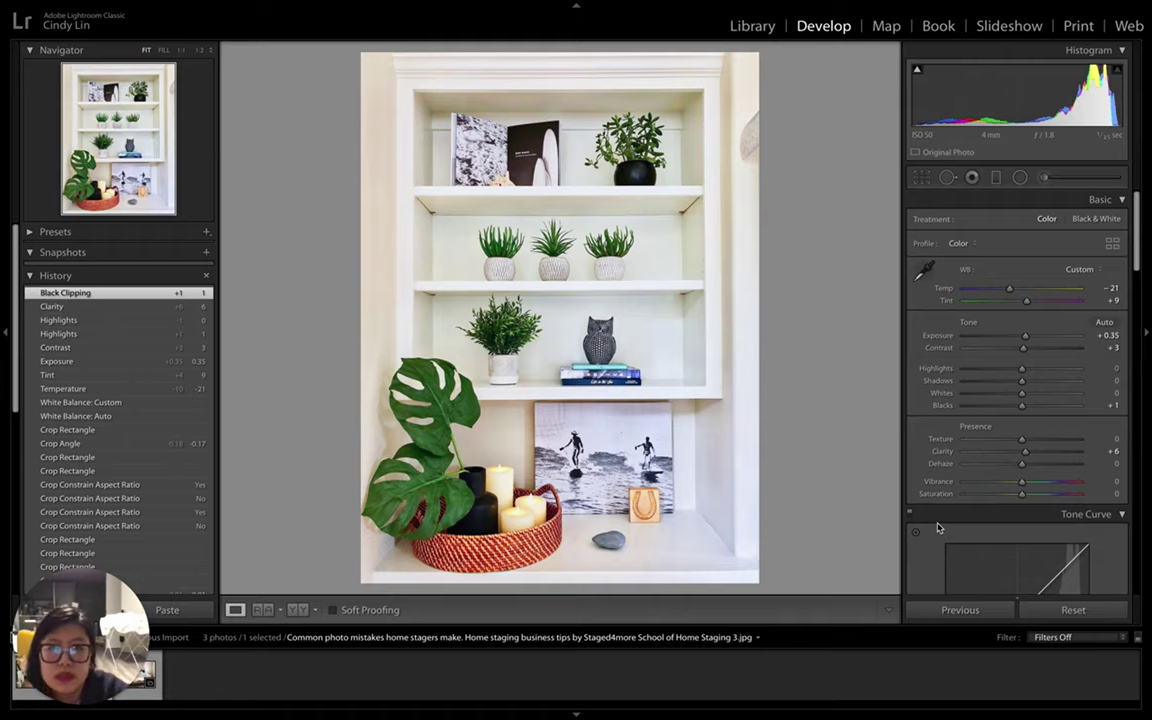
Fine-tune the lower-right corner of the crop slightly and apply the crop
key("r")
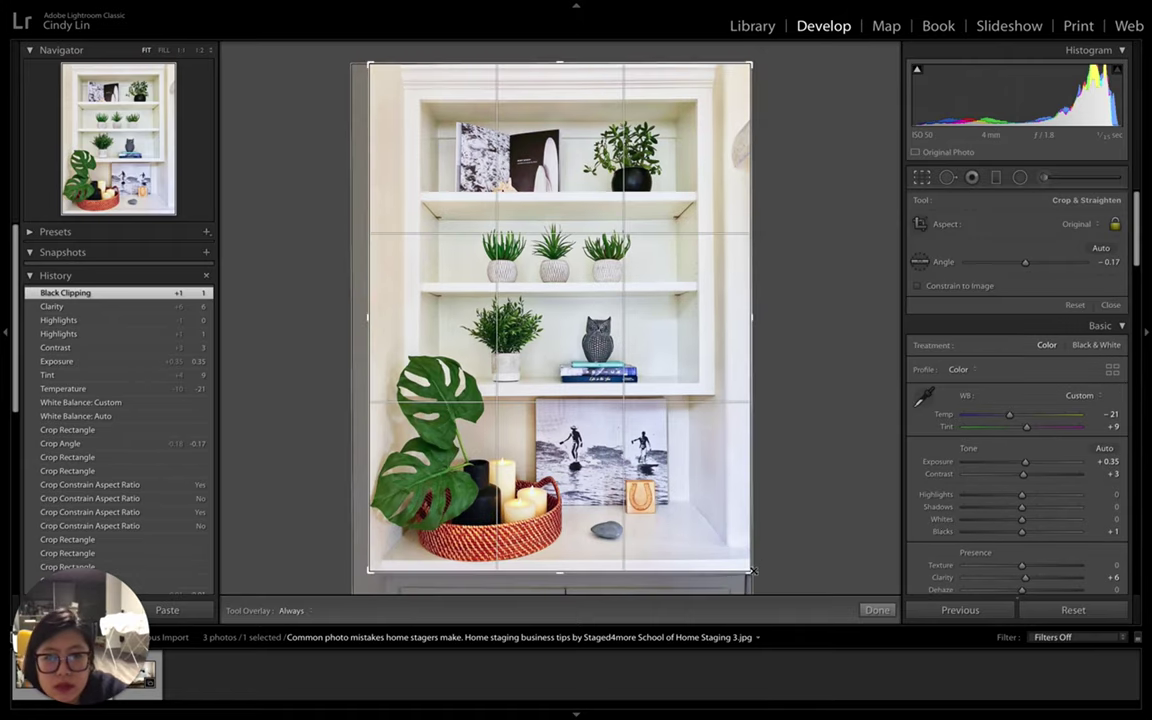
left_click_drag(752, 571, 752, 571)
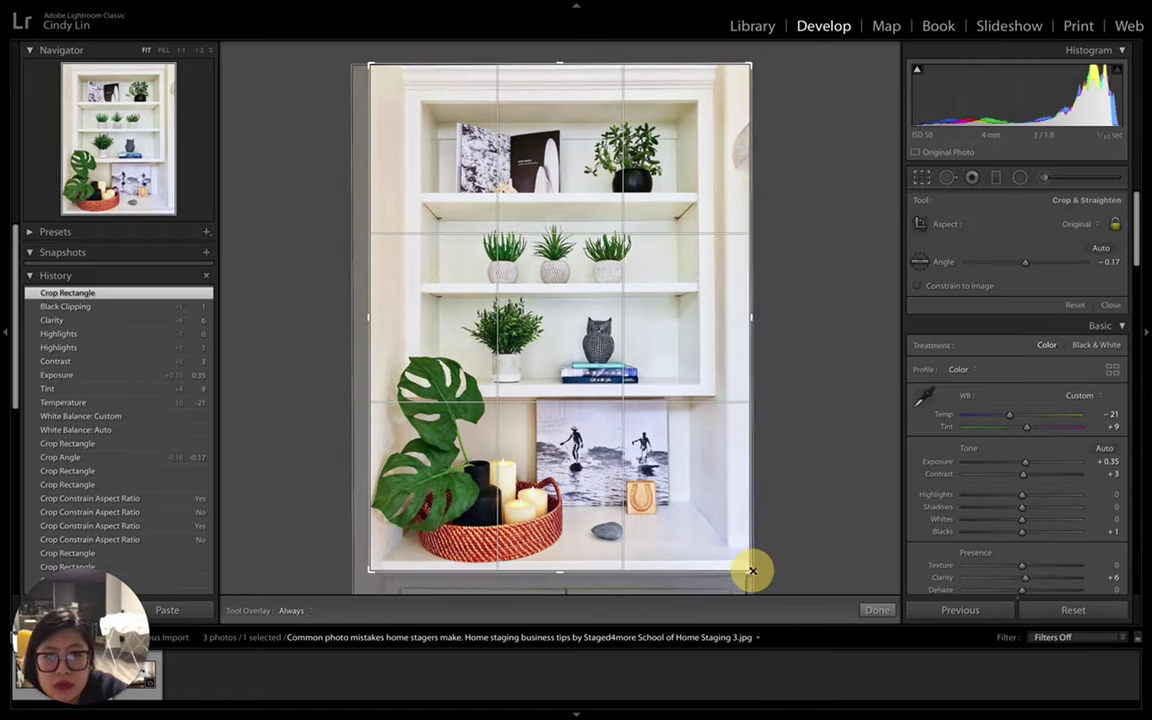
key("r")
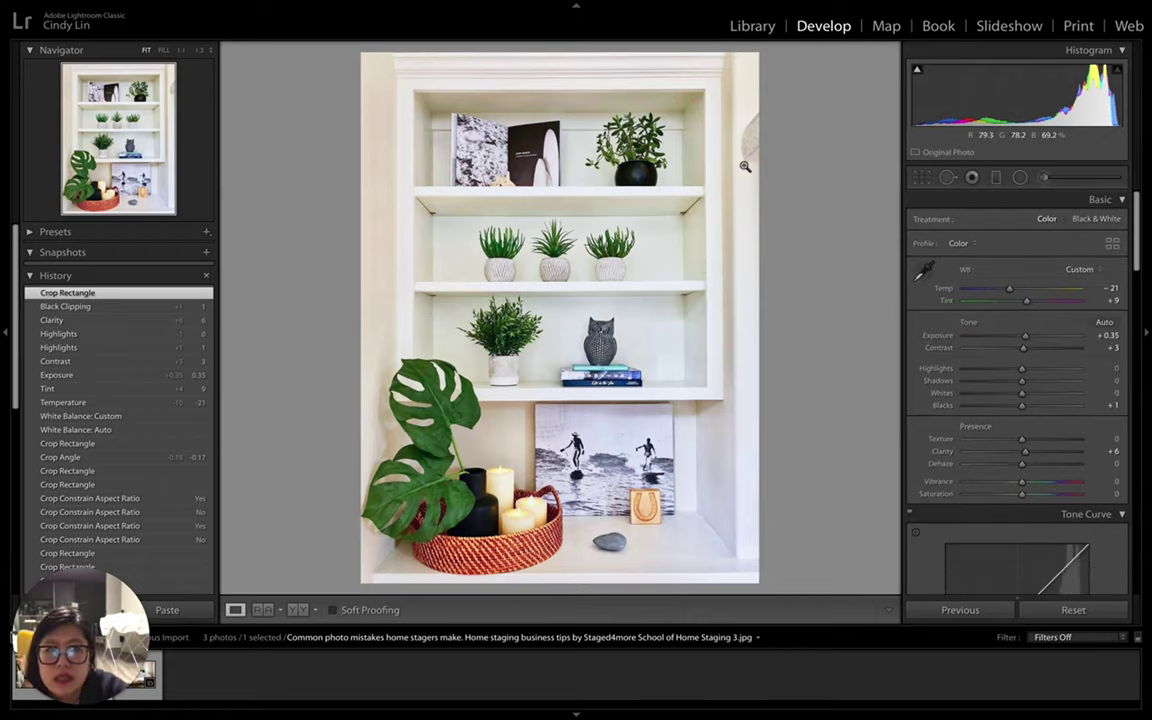
Try to clone out the wall decoration at the photo's right edge with several Spot Removal spots, setting the last spot's opacity to 100
left_click(947, 179)
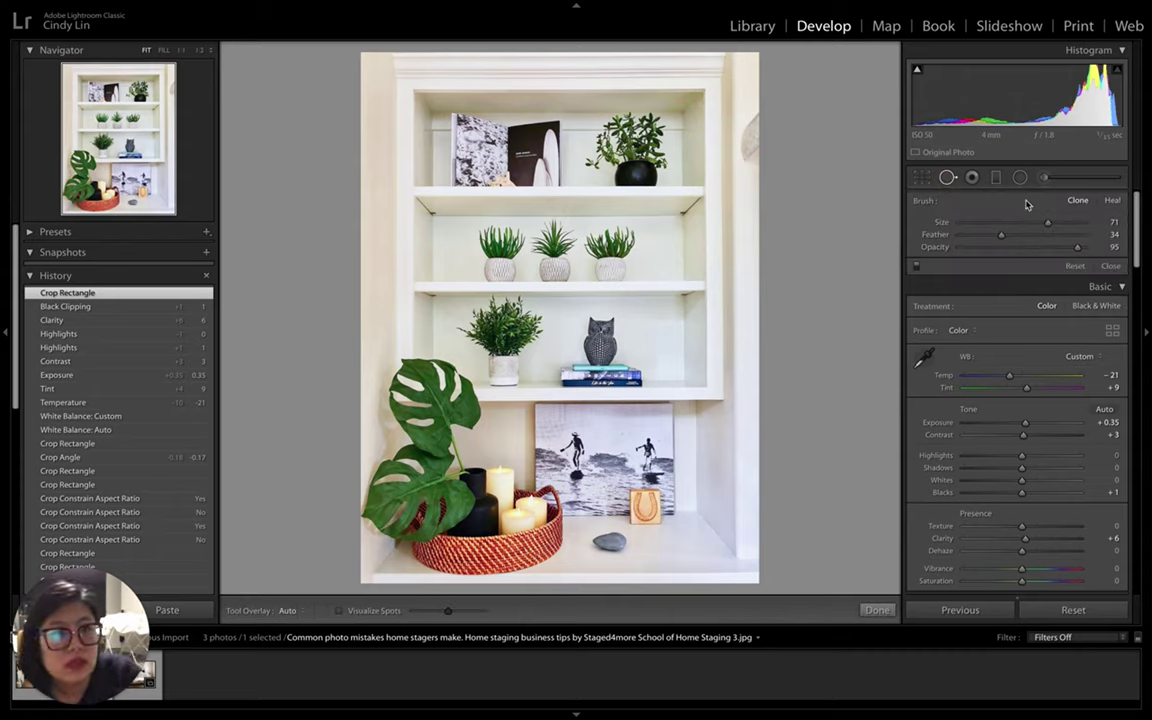
left_click(737, 208)
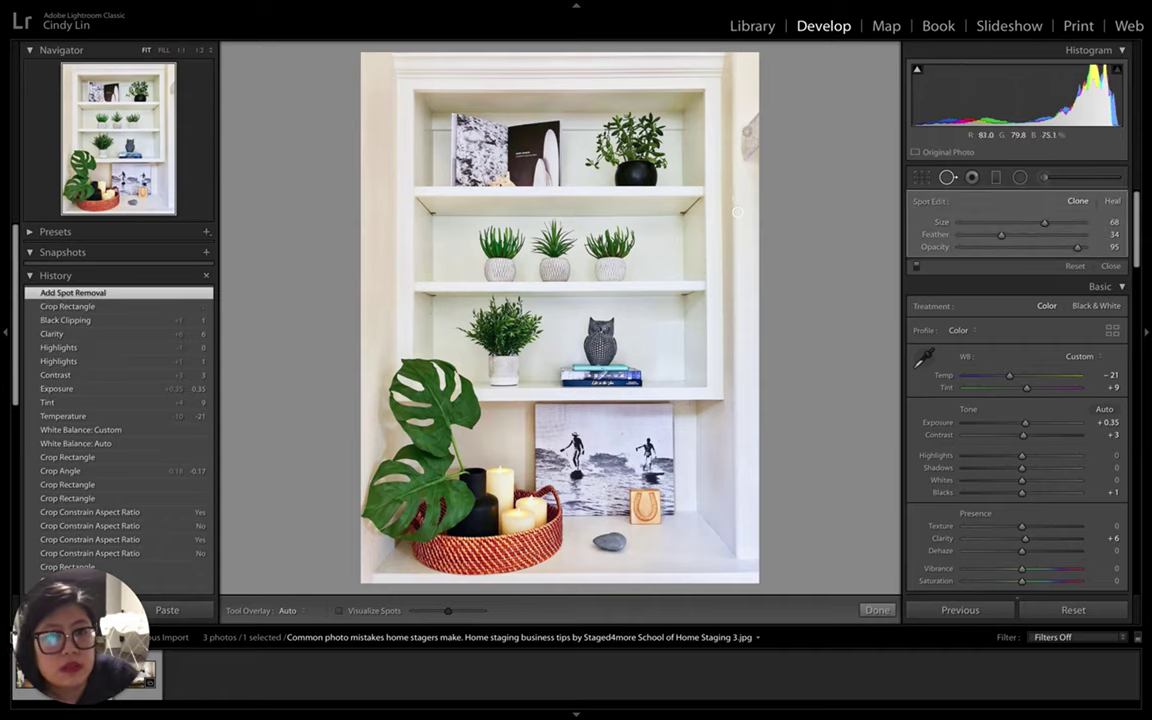
mouse_move(744, 127)
left_mouse_down()
mouse_move(758, 150)
mouse_move(755, 113)
left_mouse_up()
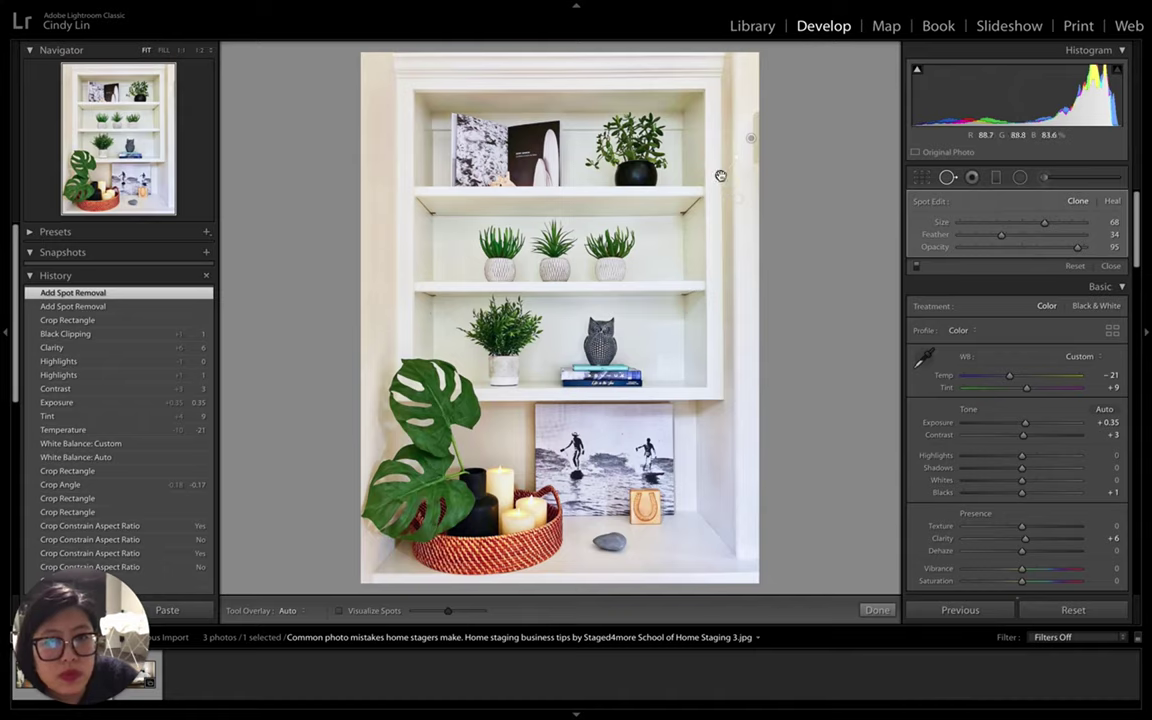
left_click_drag(720, 176, 753, 180)
left_click(748, 103)
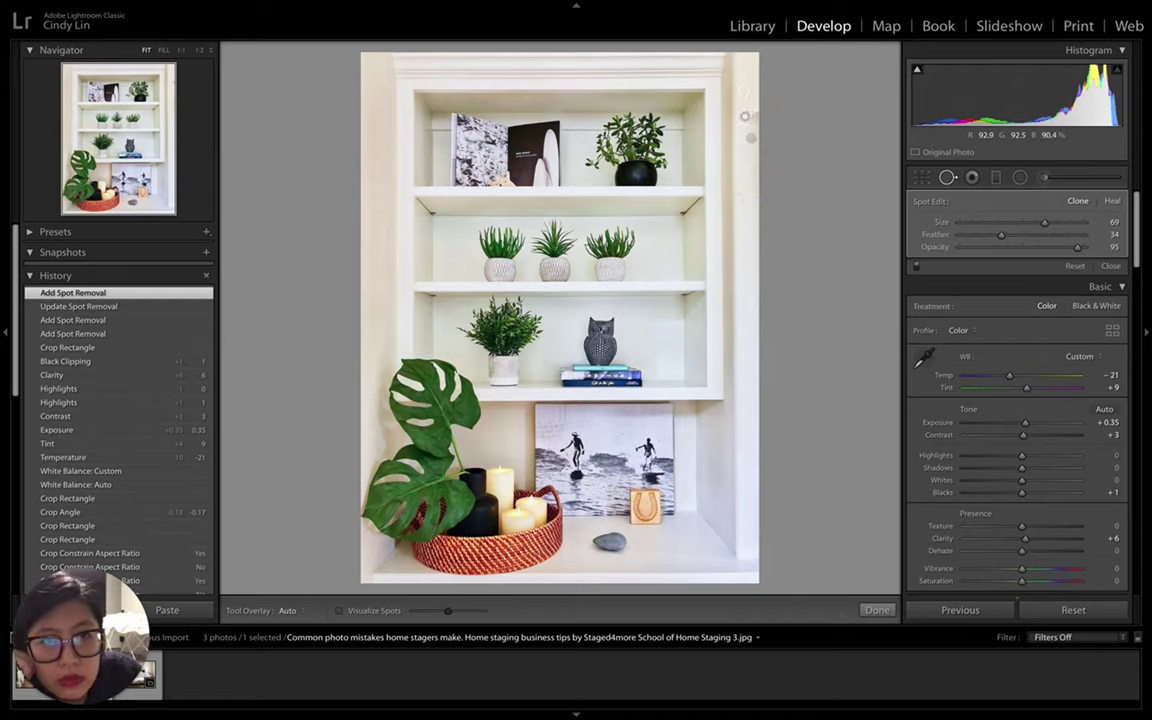
left_click(746, 119)
left_click_drag(746, 119, 764, 111)
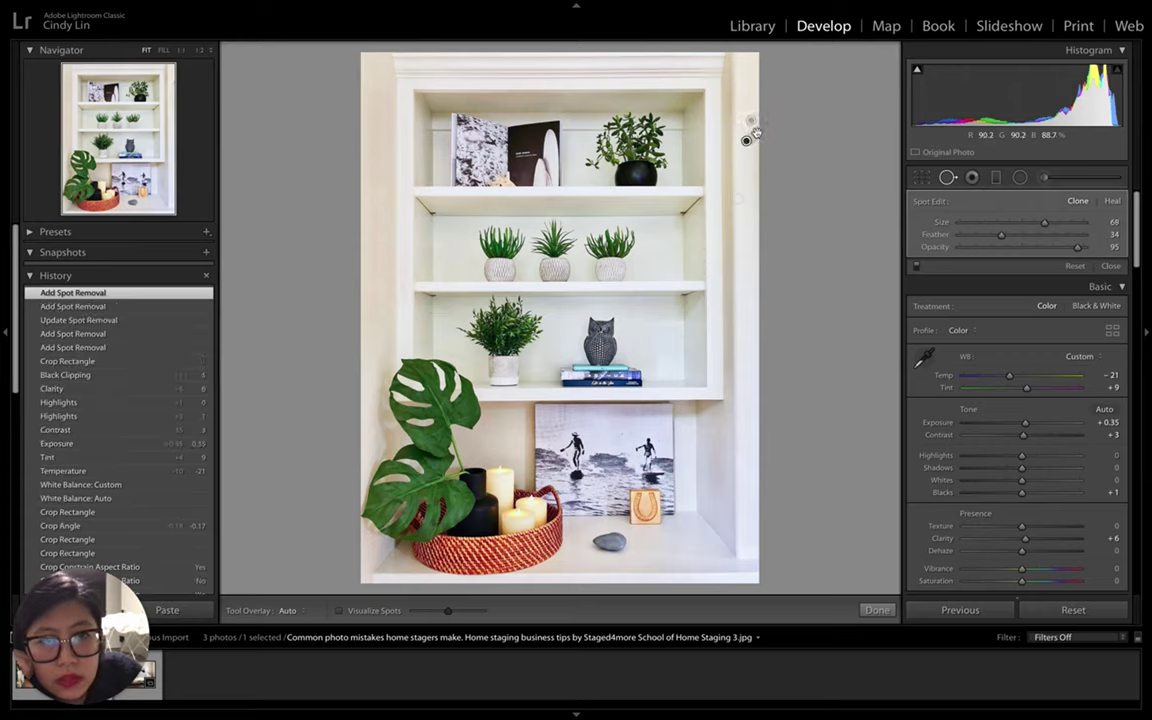
left_click_drag(750, 97, 753, 93)
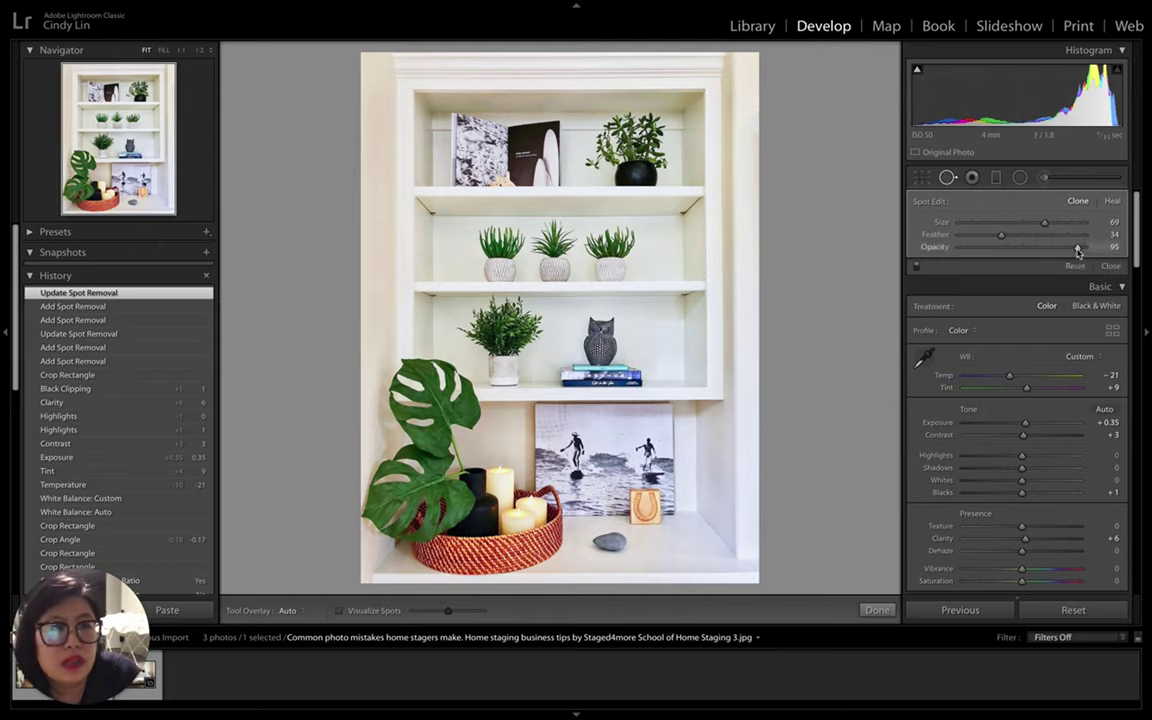
left_click_drag(1077, 248, 1095, 250)
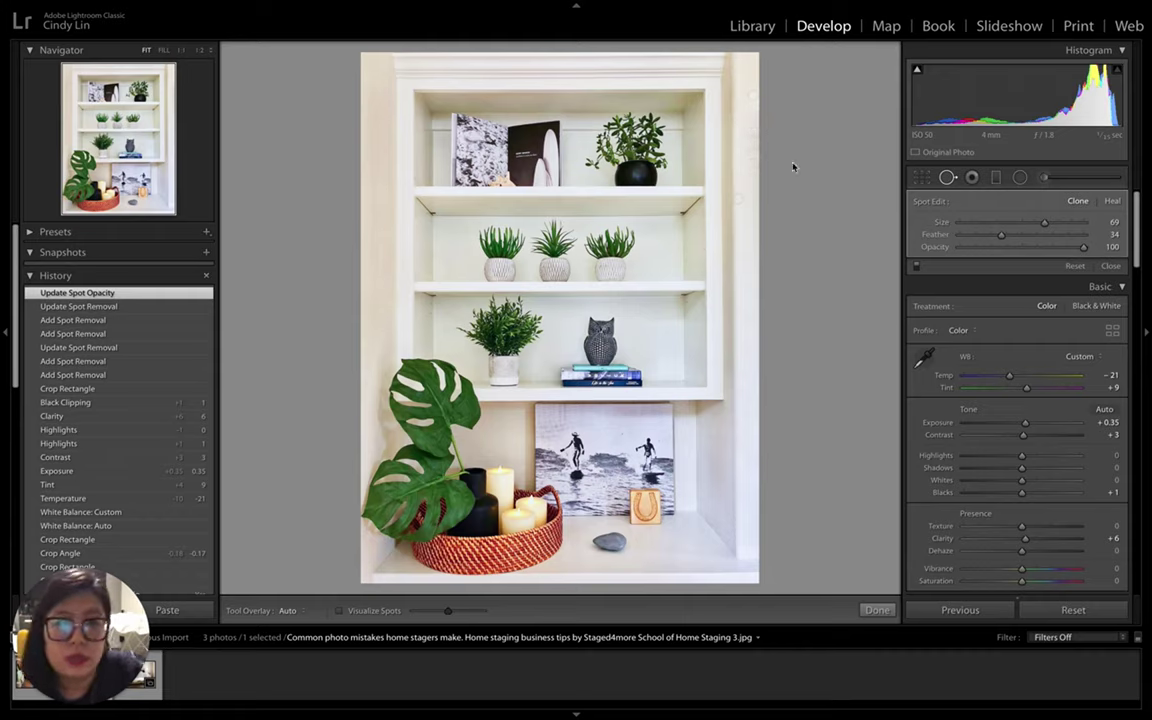
Undo the spot opacity change and all the spot removals on the wall decoration
key("ctrl+z")
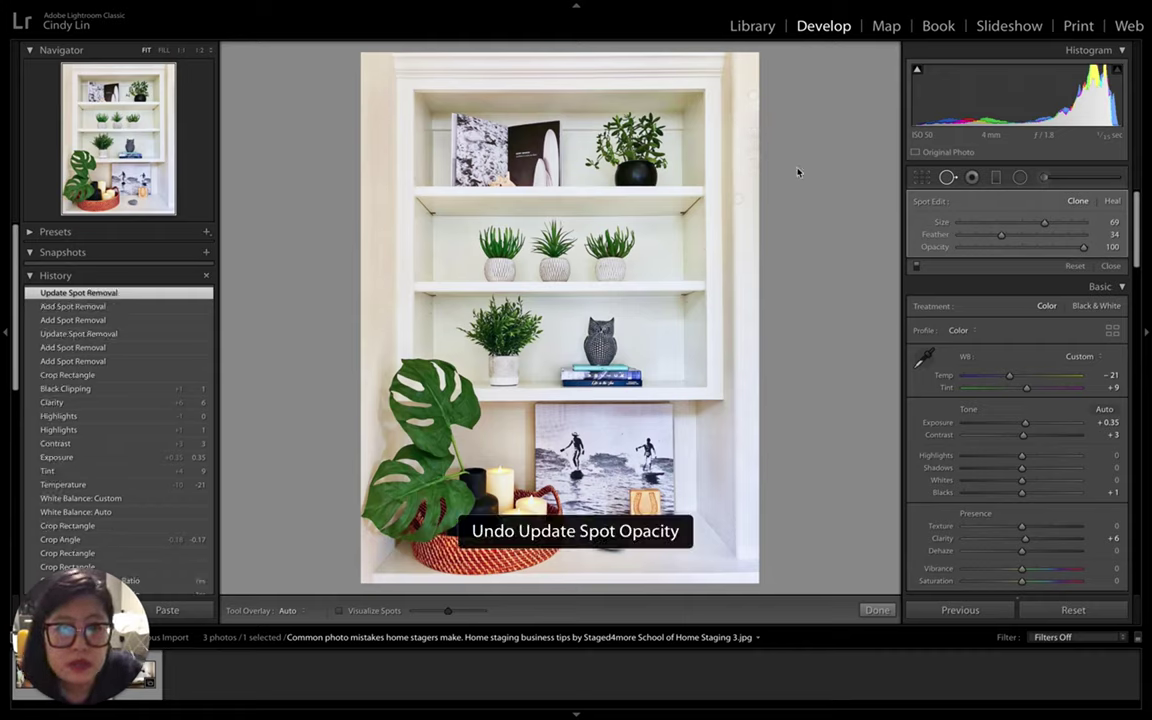
key("ctrl+z")
key("ctrl+z")
key("ctrl+z")
key("ctrl+z")
key("ctrl+z")
key("ctrl+z")
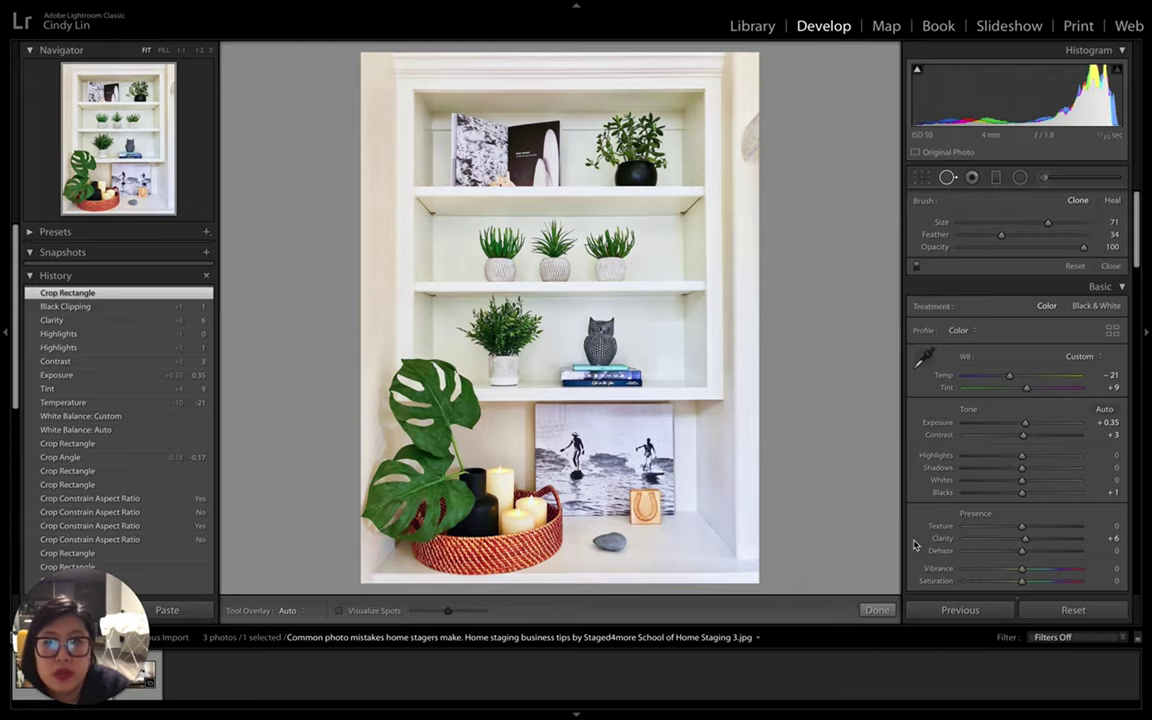
Compare the photo before and after by resetting all settings and restoring the latest Crop Rectangle history state
left_click(1073, 610)
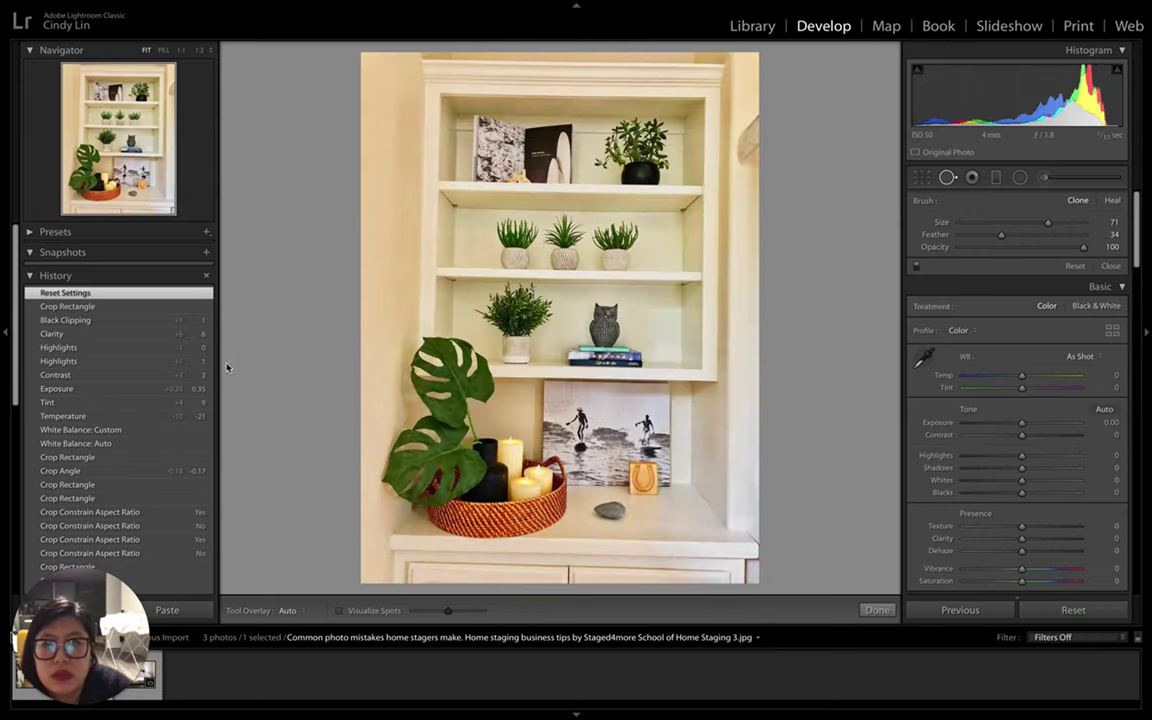
left_click(113, 308)
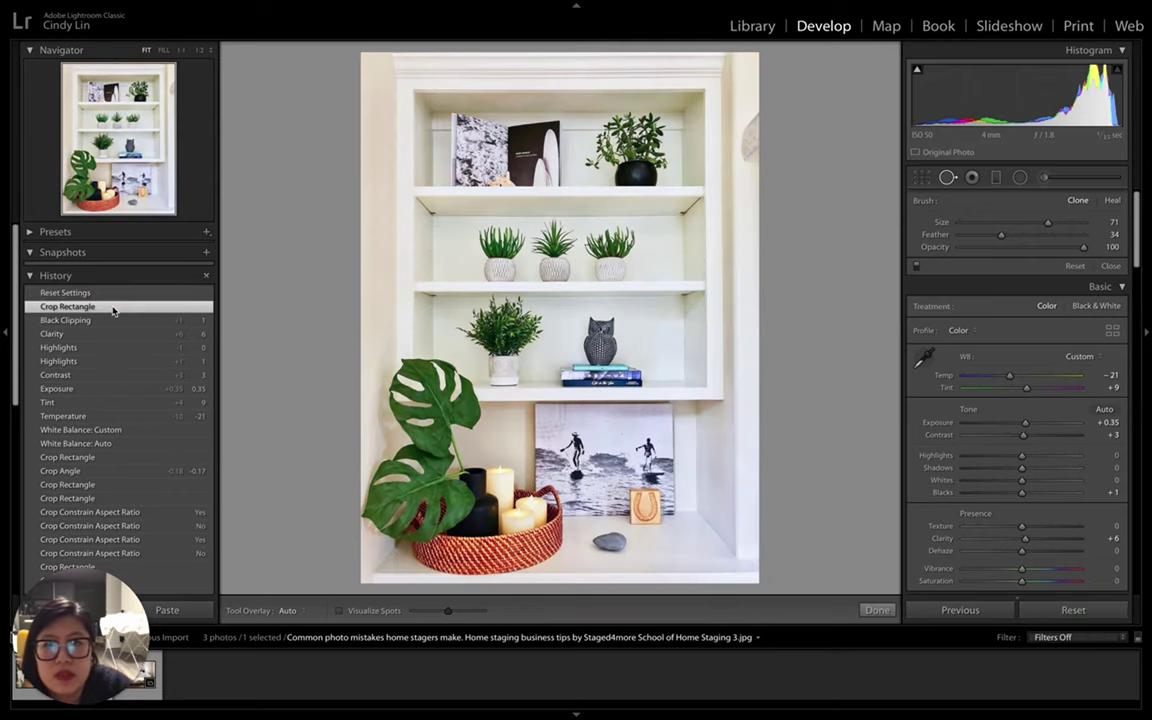